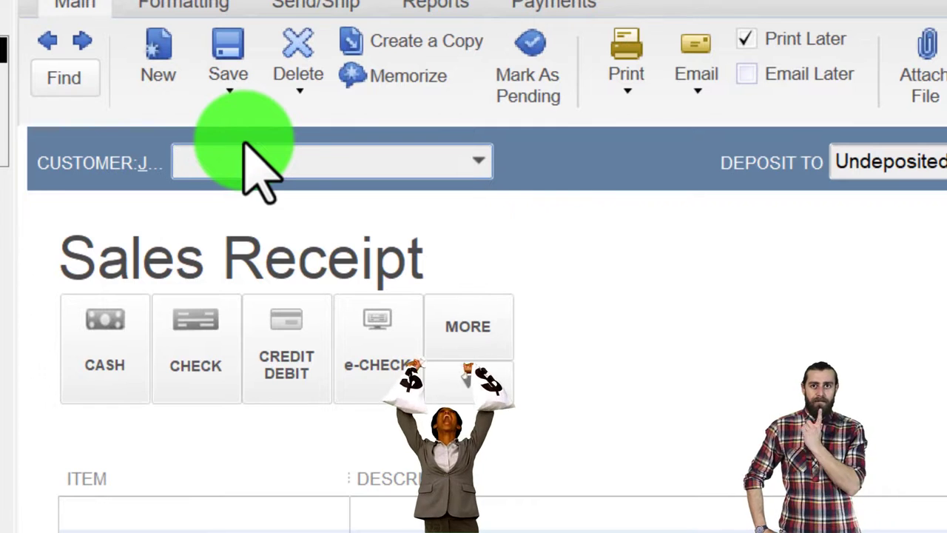
Step: Enter Garcia Guitar as the receipt's customer and choose to set it up as a new customer
text(Garcia Guitar)
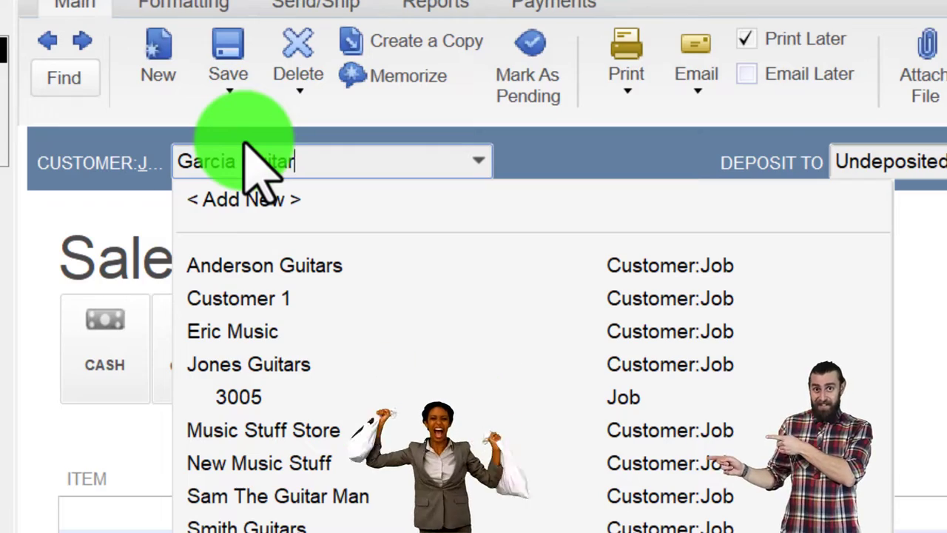
key(Tab)
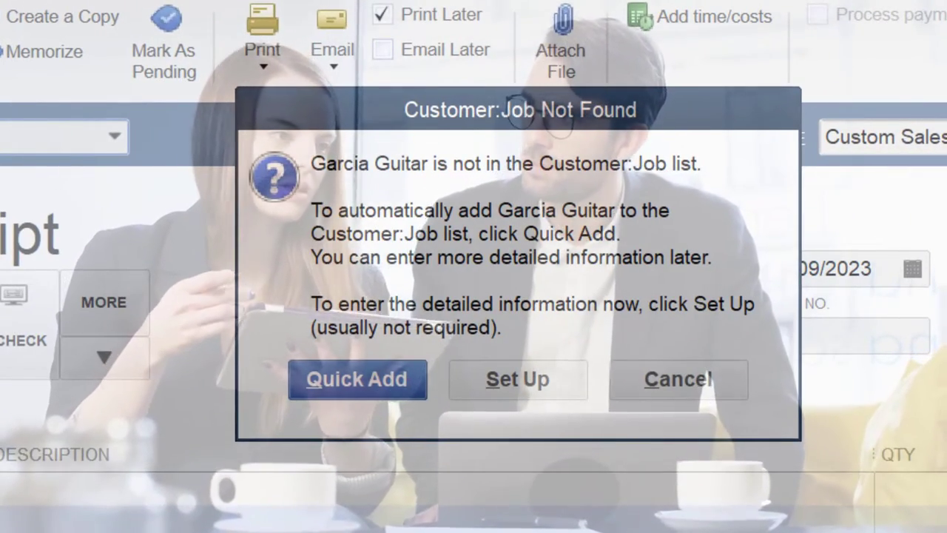
click(403, 370)
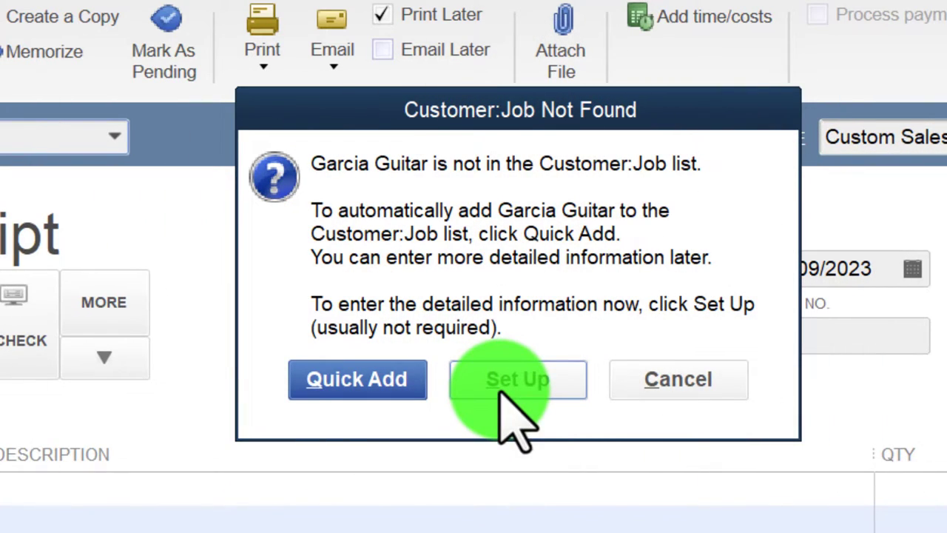
click(501, 392)
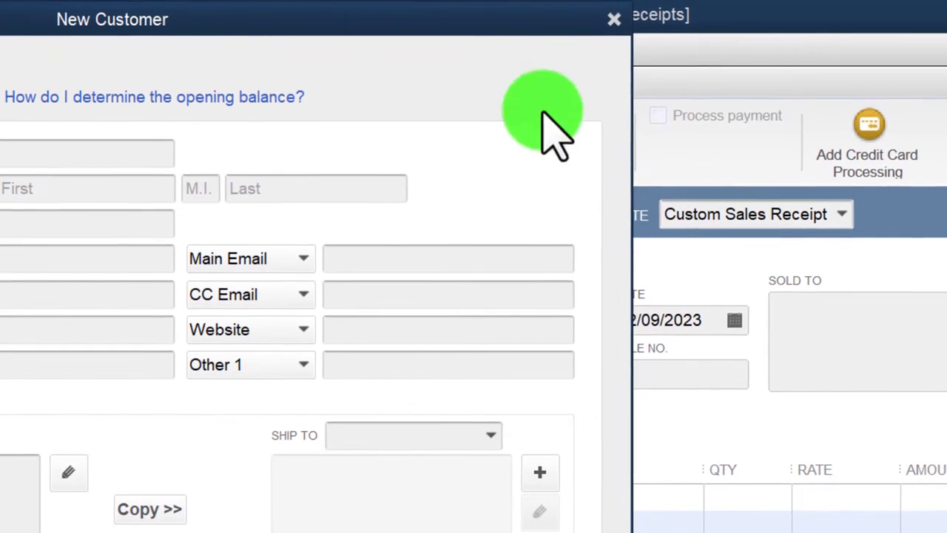
Step: Quick Add Garcia Guitar as a customer and keep the deposit account on Undeposited Funds
click(613, 19)
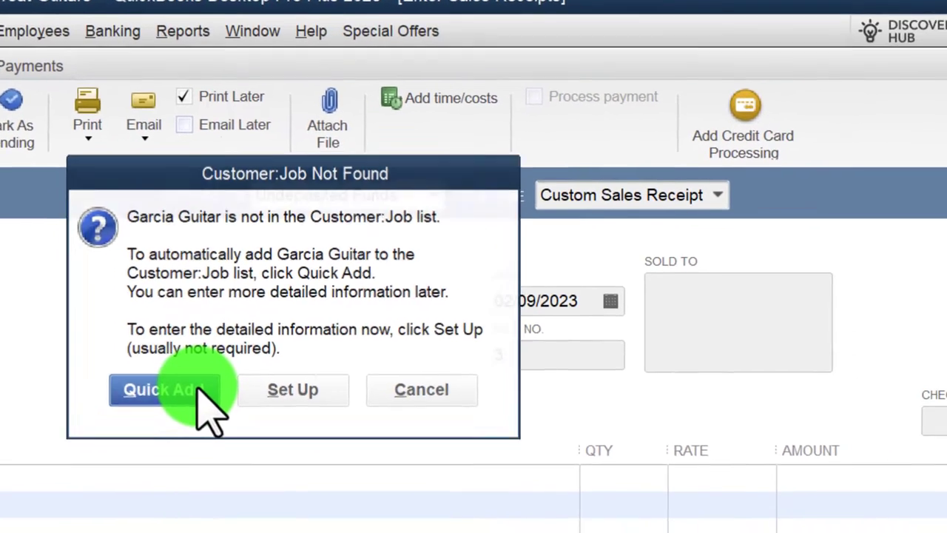
click(298, 407)
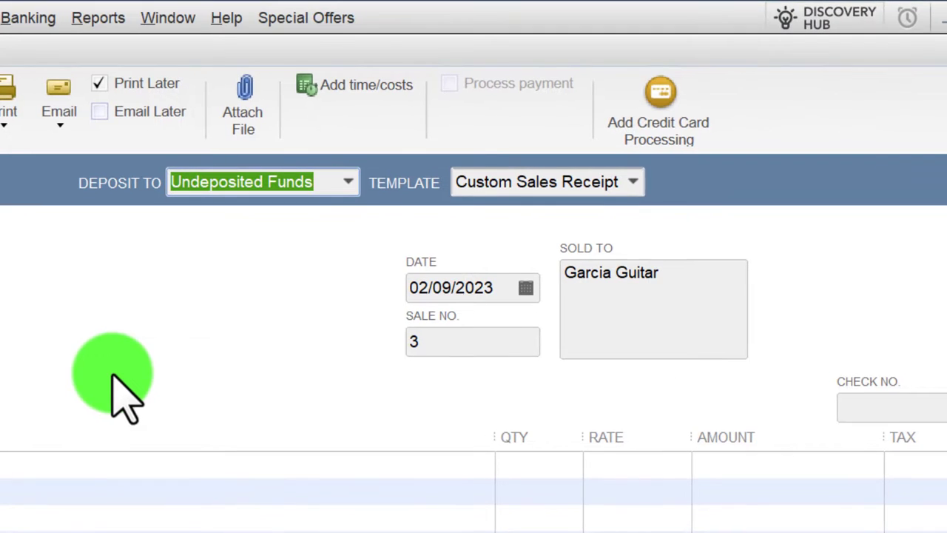
click(349, 182)
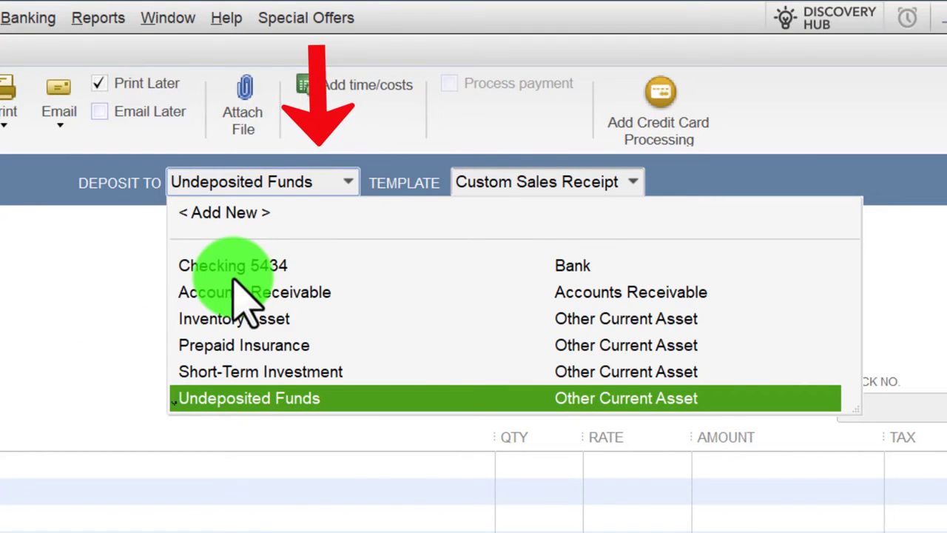
click(67, 311)
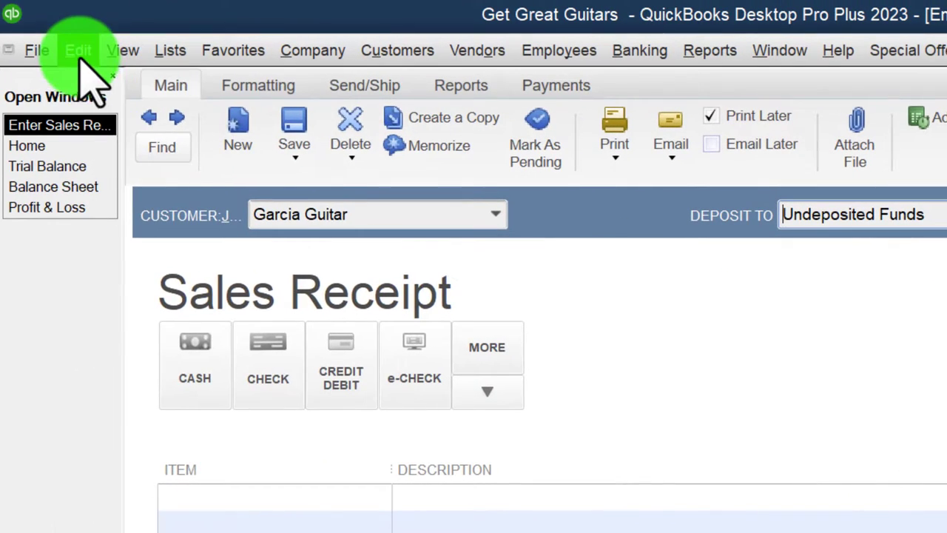
click(77, 50)
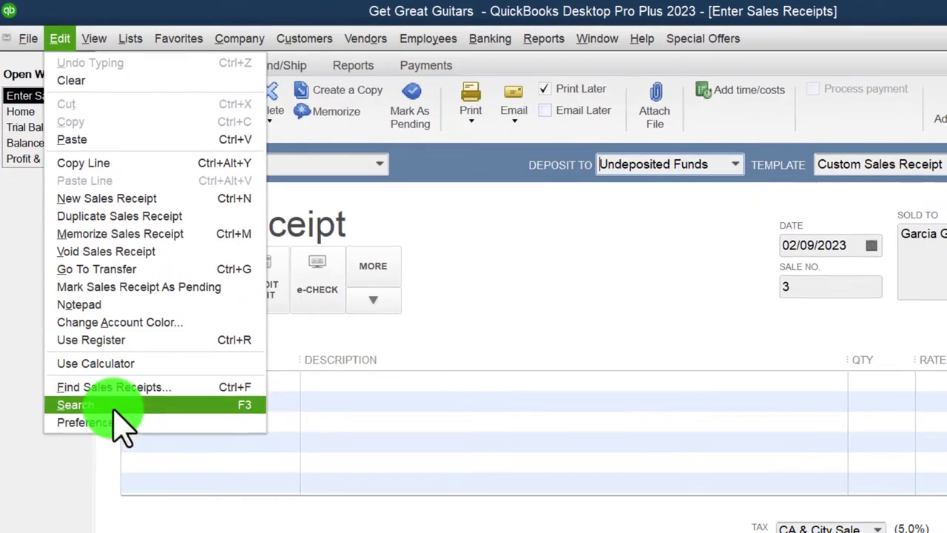
click(103, 532)
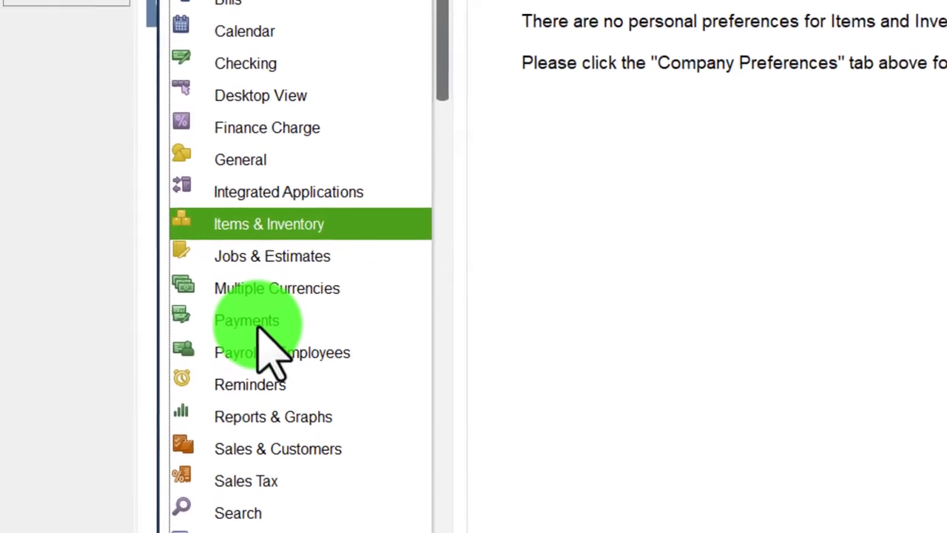
click(180, 386)
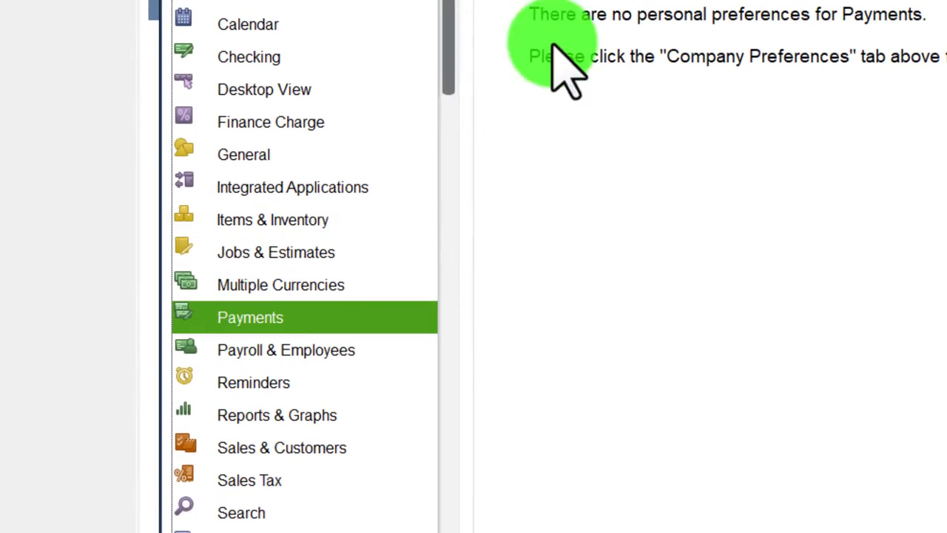
click(514, 9)
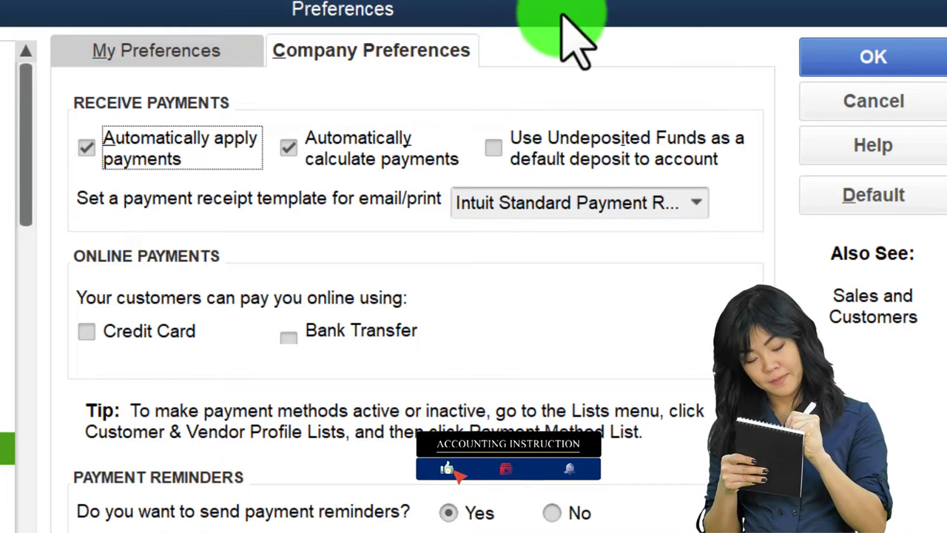
drag(561, 7, 576, 201)
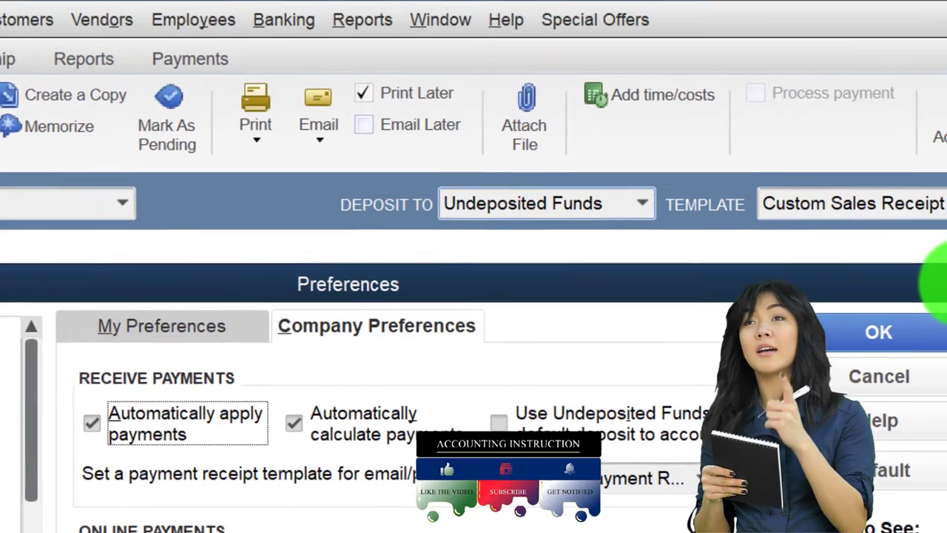
click(888, 253)
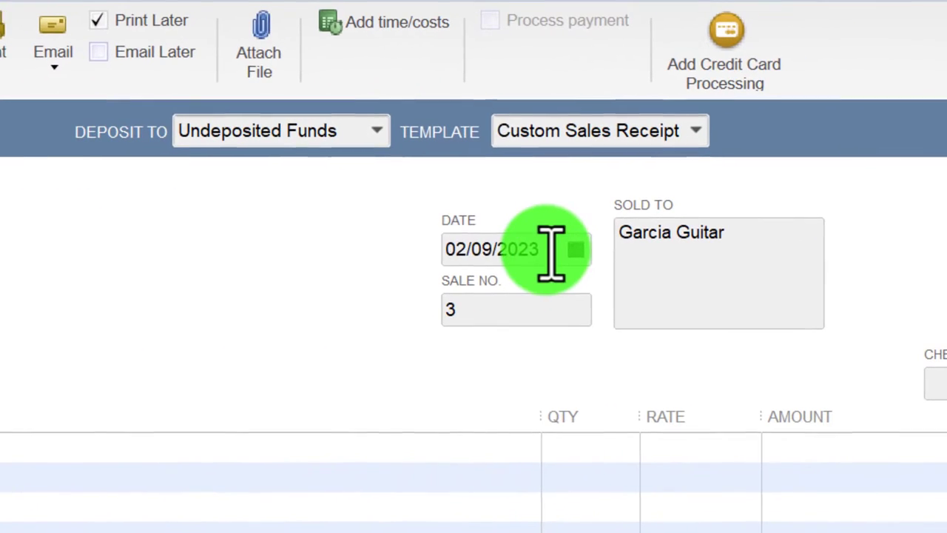
Step: Set the receipt date to 02/20/2023
click(550, 249)
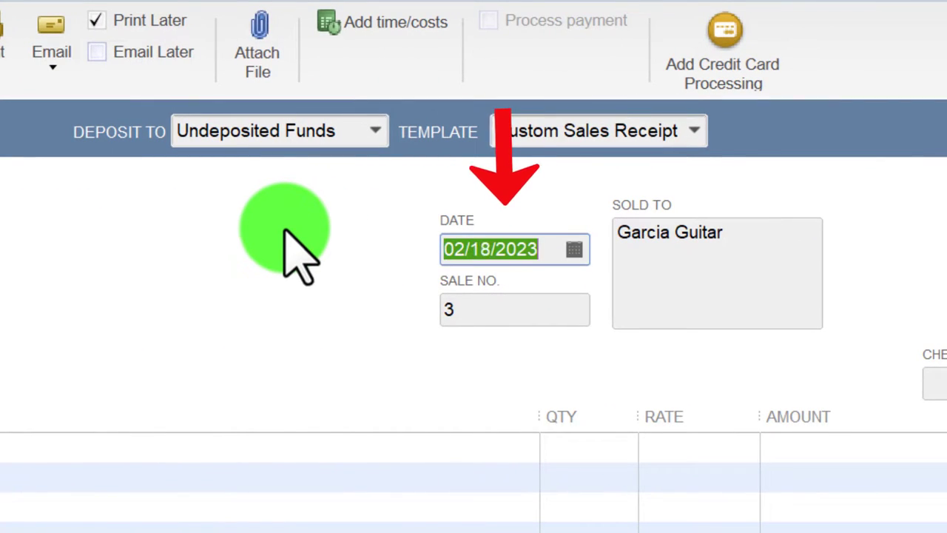
key(plus)
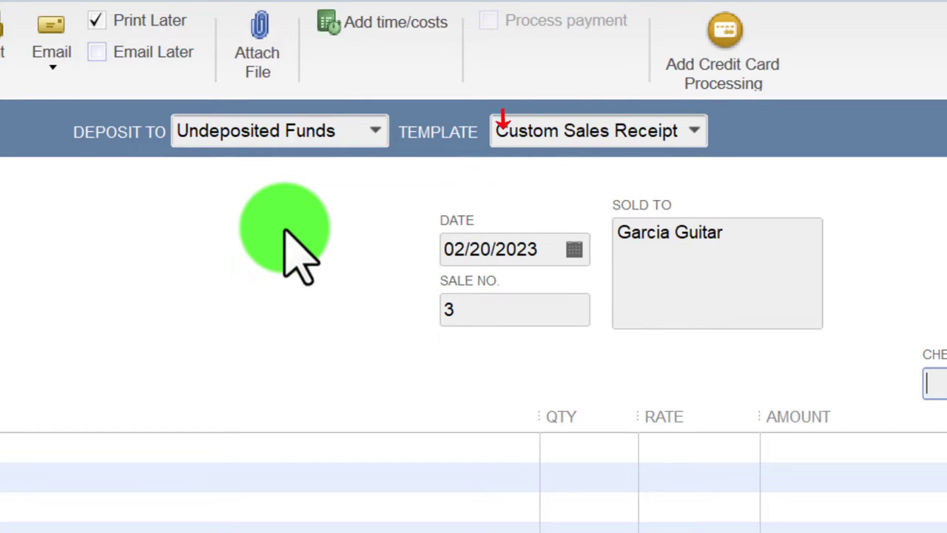
key(Tab)
Step: Add item lines EPSP (Epiphone Standard Pro) and ELP (Epiphone Les Paul), quantity 2 each
text(E)
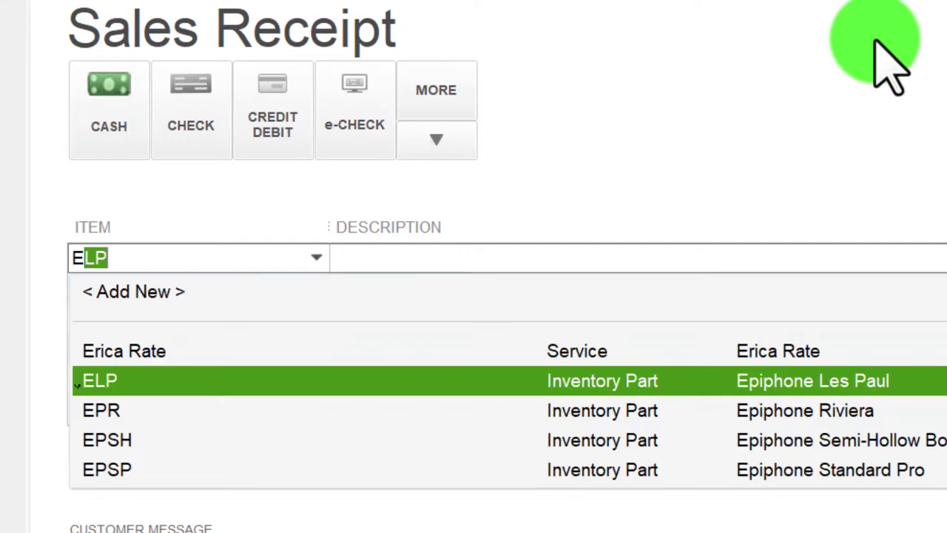
text(PSH)
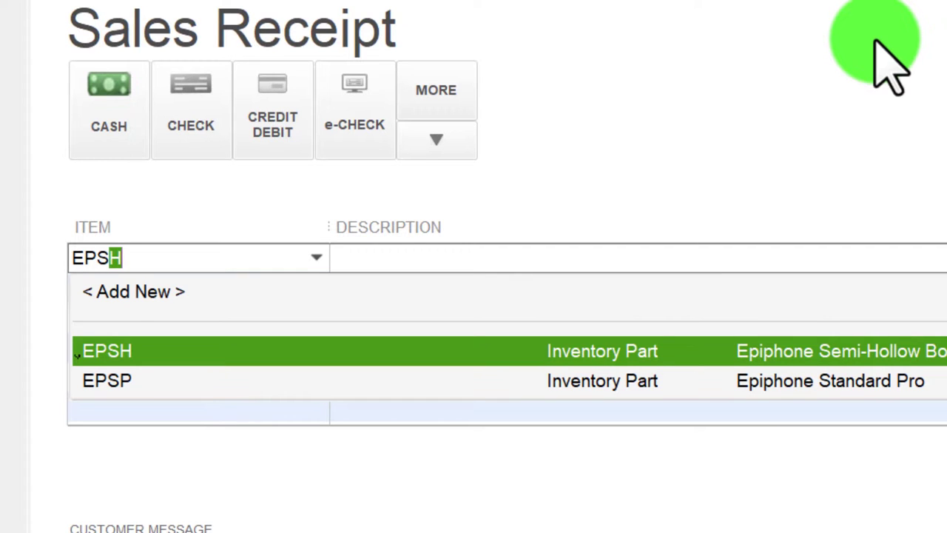
key(Down)
key(Tab)
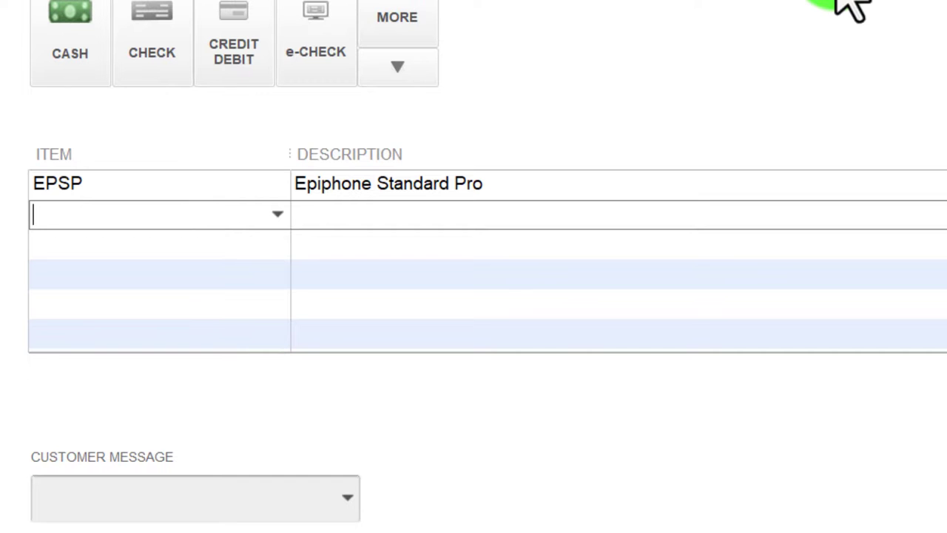
text(ELP)
key(Tab)
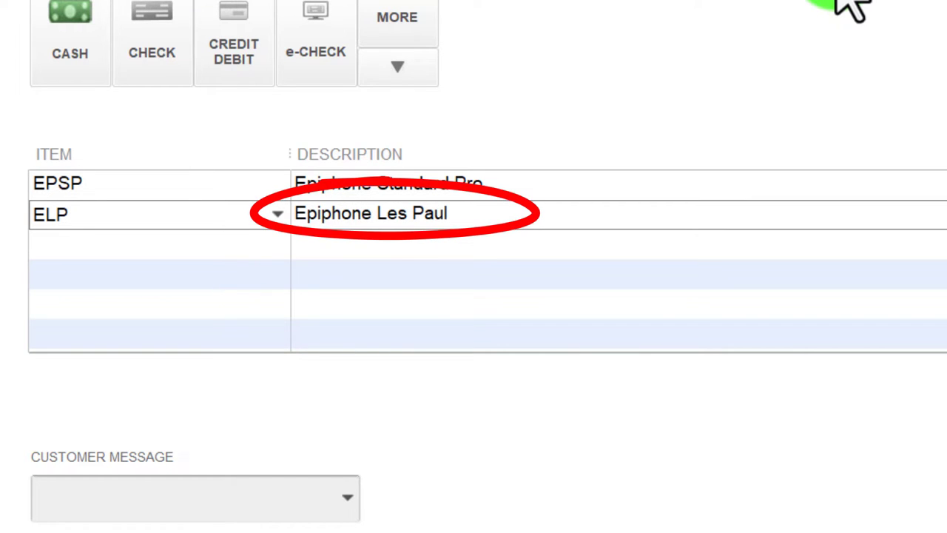
key(Tab)
text(2)
key(Tab)
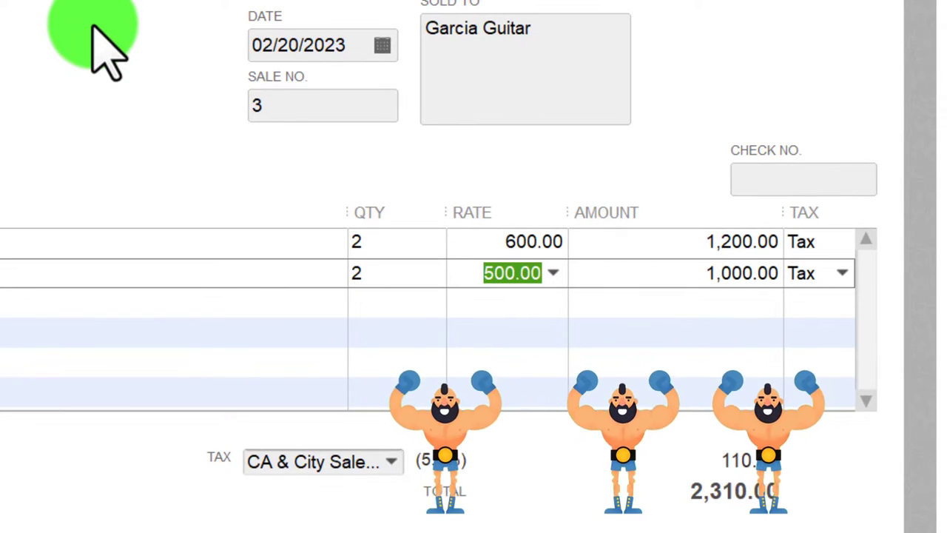
Step: Finish the ELP line and save the 2,310.00 Garcia Guitar sales receipt
key(Tab)
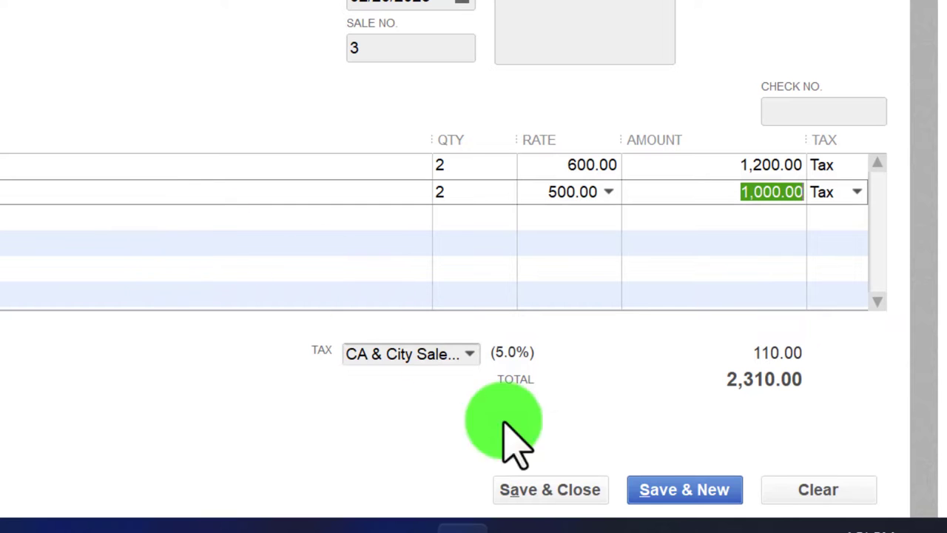
click(536, 485)
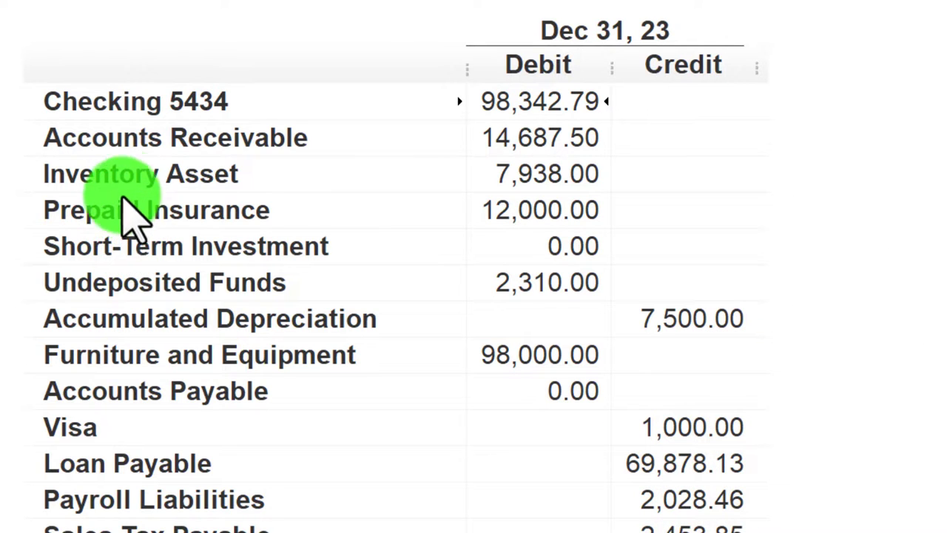
scroll(151, 267, down, 2)
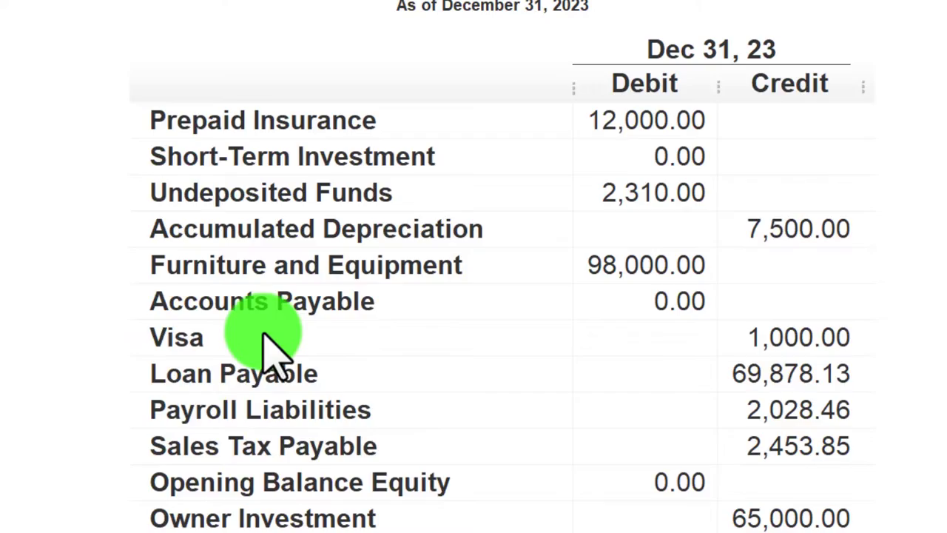
scroll(264, 334, up, 2)
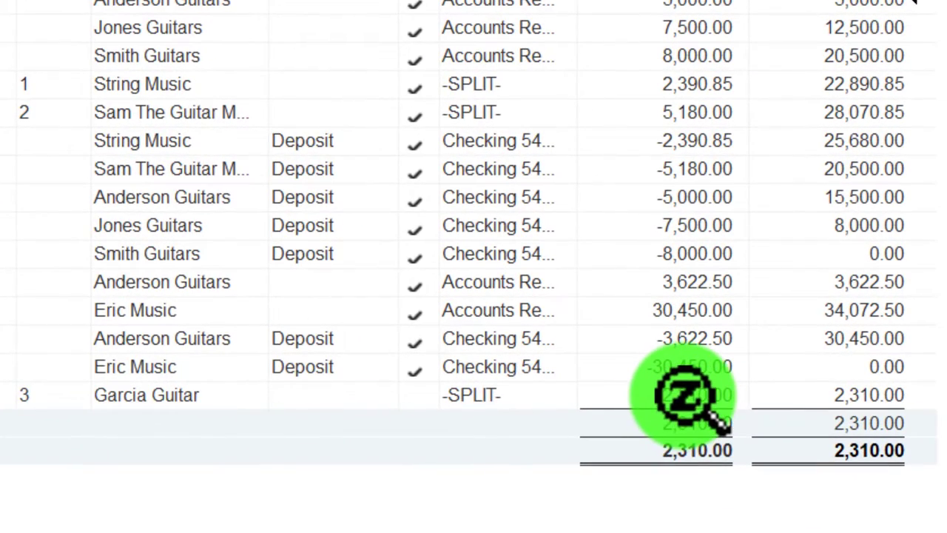
double_click(685, 395)
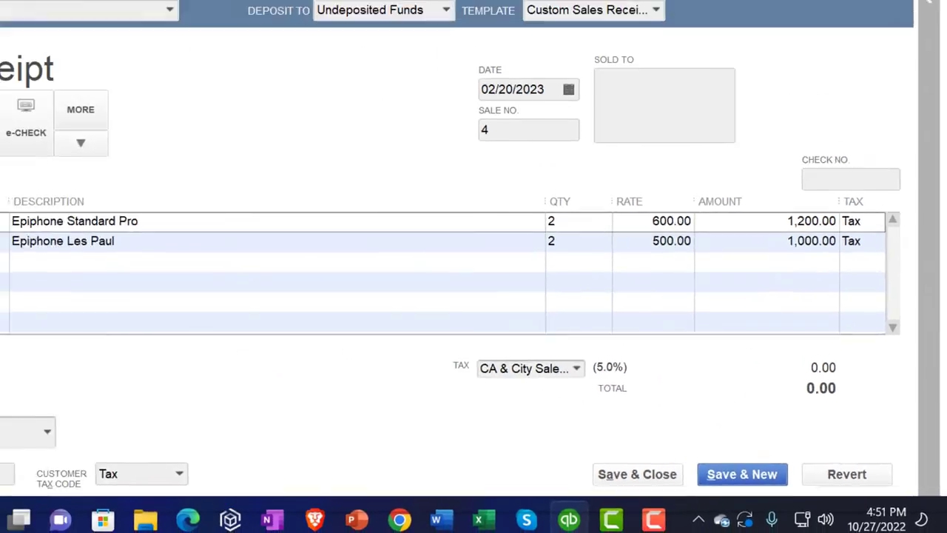
click(932, 31)
click(934, 32)
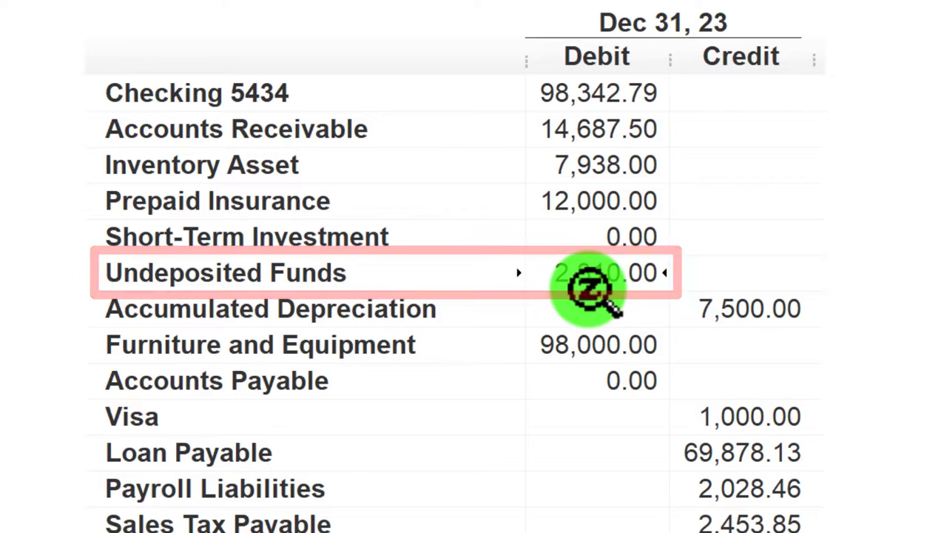
scroll(590, 289, down, 5)
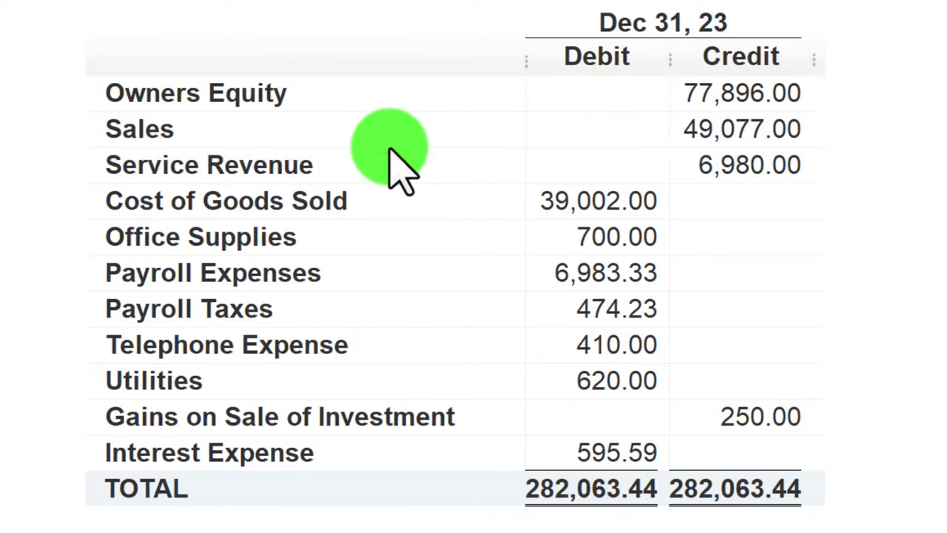
Step: Drill into the Sales balance and open Garcia Guitar's Sales Receipt 3
double_click(716, 139)
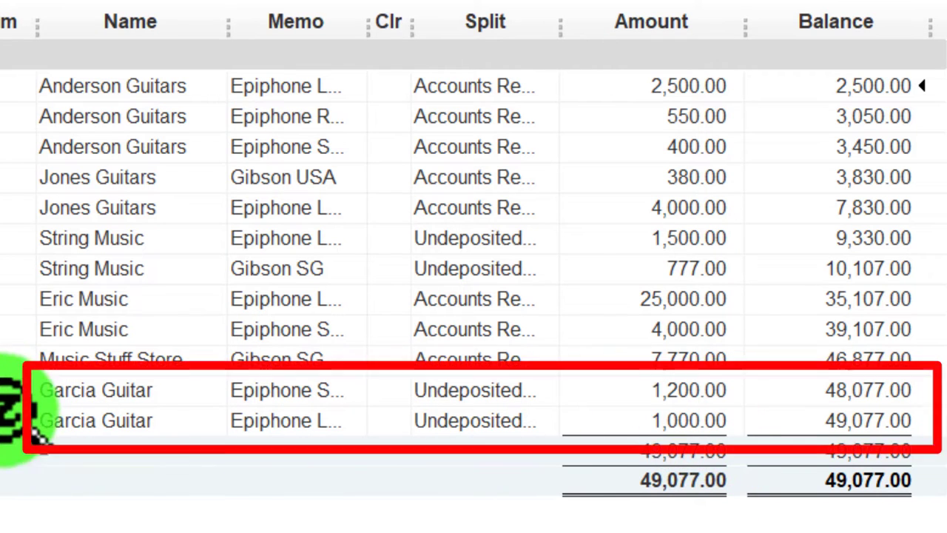
double_click(641, 390)
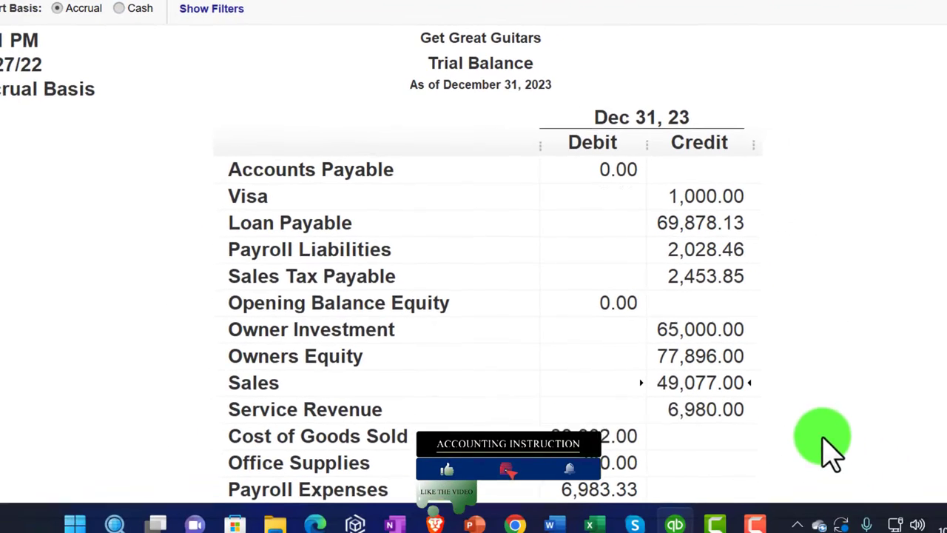
scroll(292, 303, up, 3)
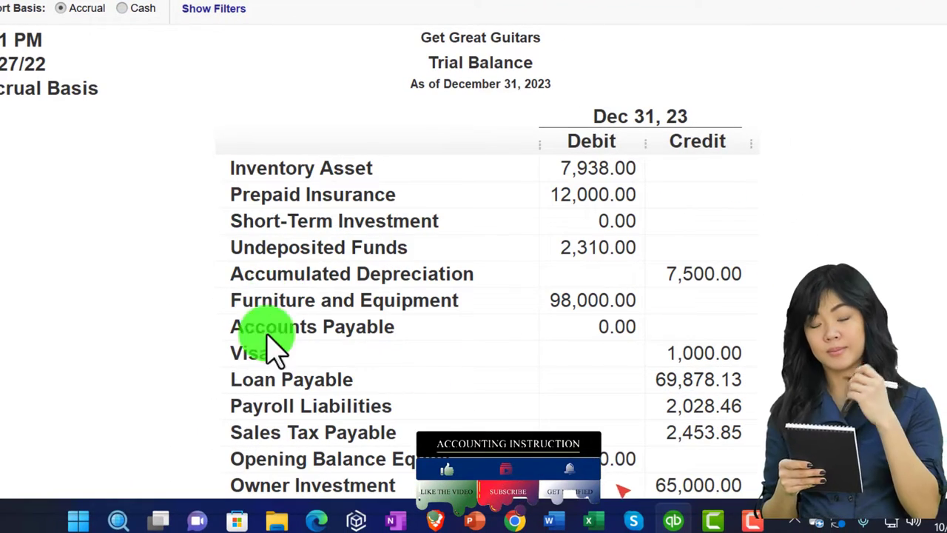
scroll(222, 429, up, 1)
scroll(237, 433, down, 2)
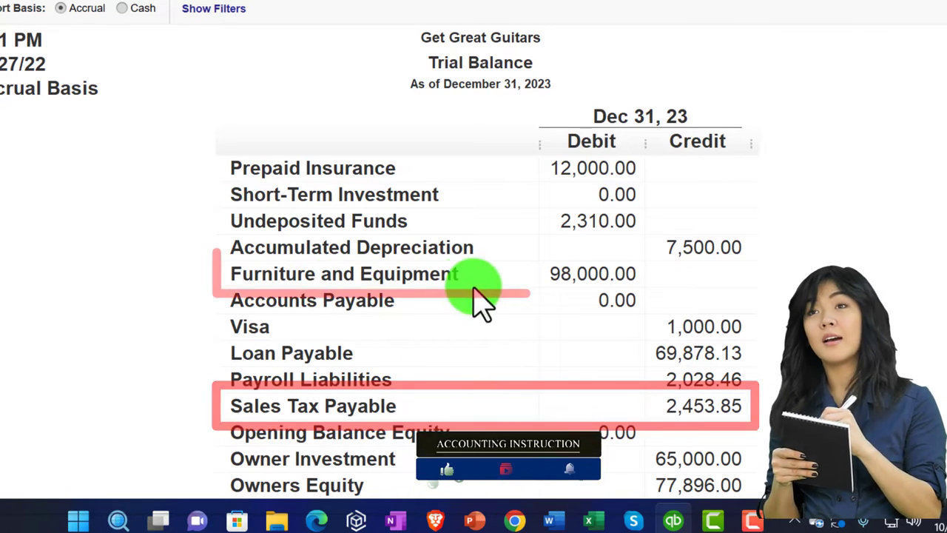
double_click(687, 407)
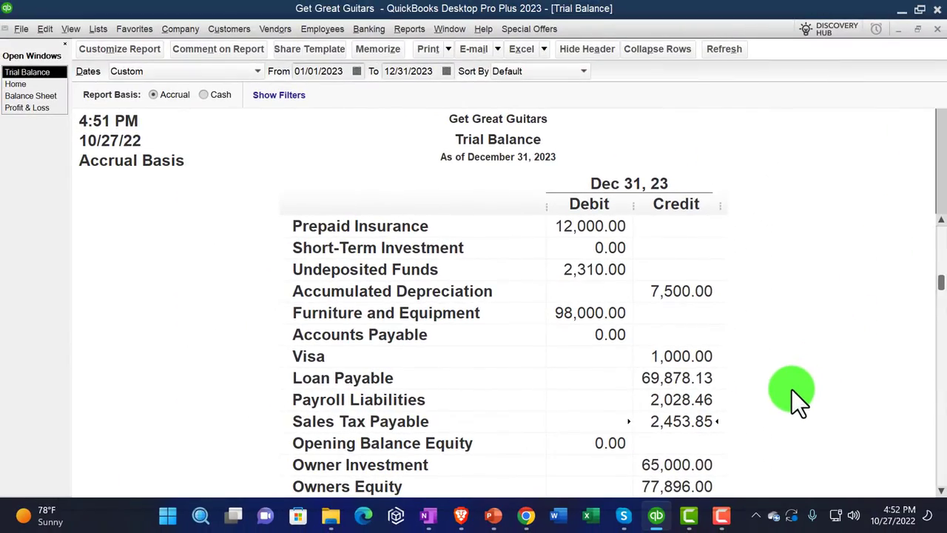
scroll(791, 390, up, 1)
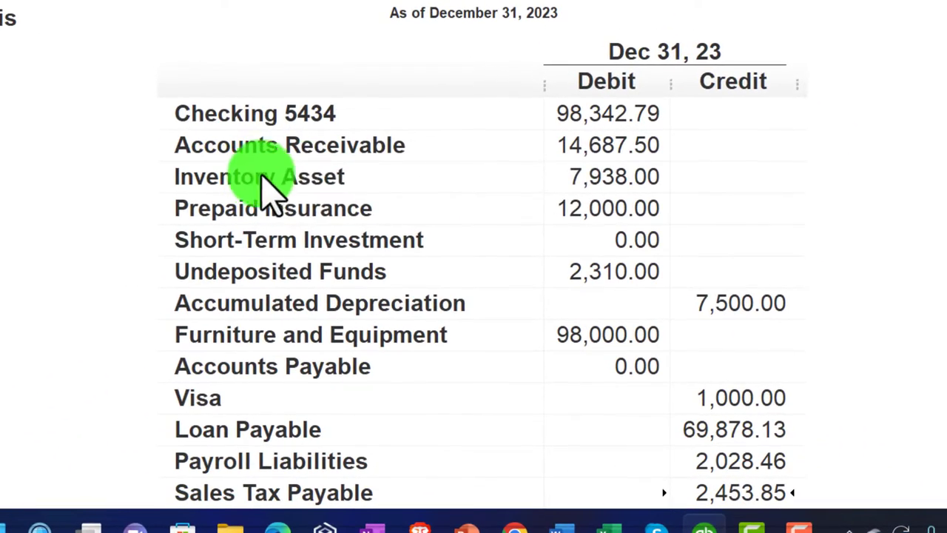
double_click(618, 181)
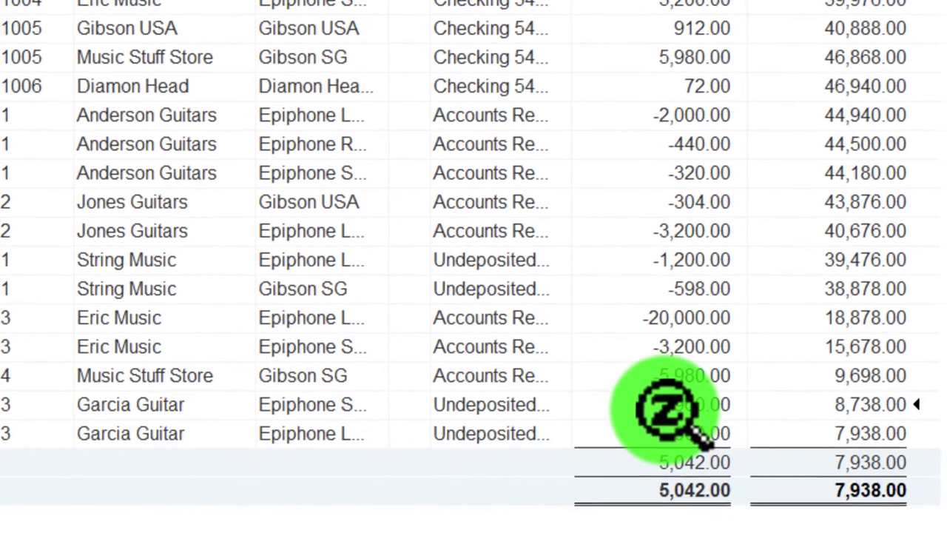
double_click(668, 402)
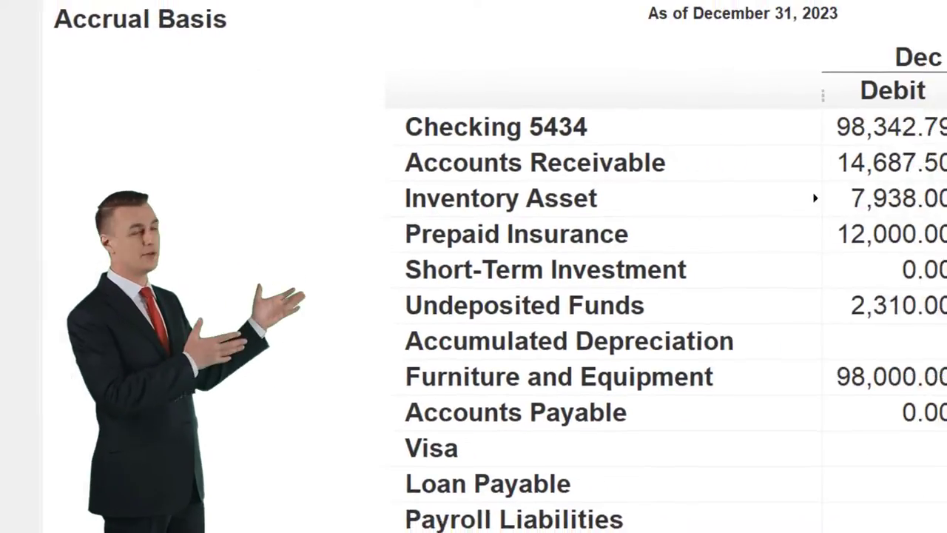
scroll(888, 244, down, 4)
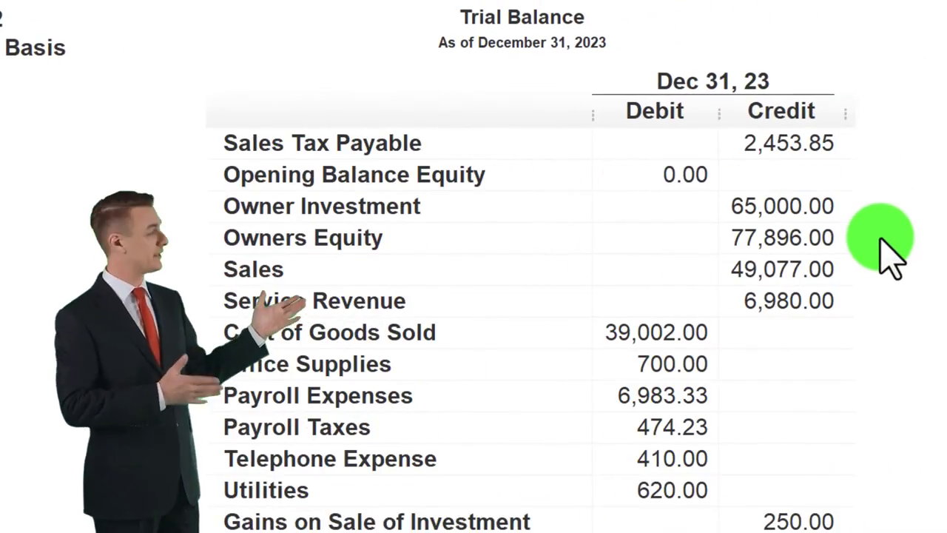
double_click(633, 335)
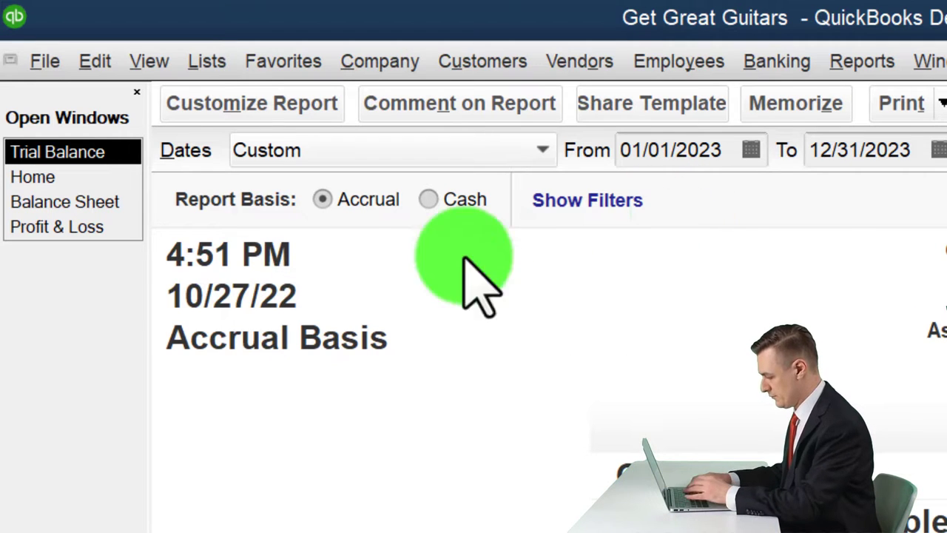
Step: Set the Profit & Loss report range to 02/01/2023 through 02/28/2023
click(34, 234)
click(687, 150)
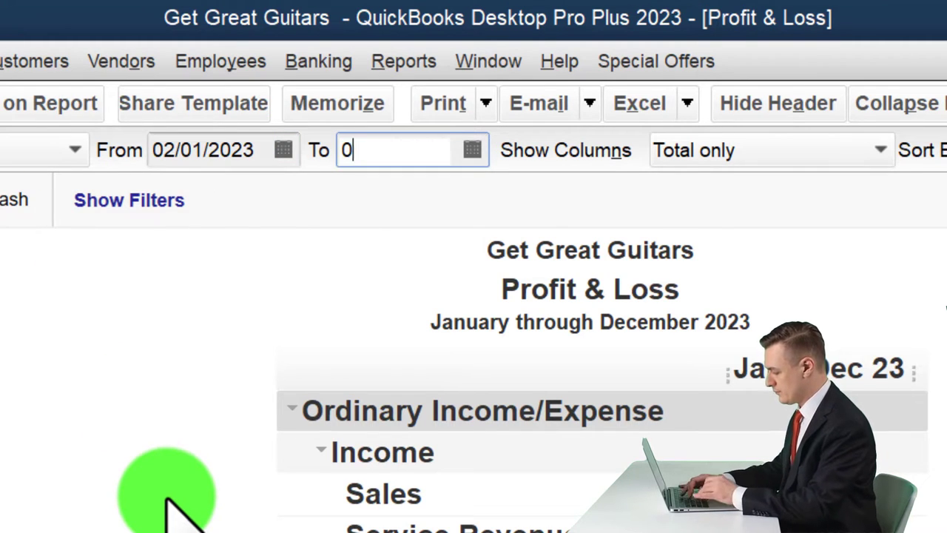
text(3)
key(Tab)
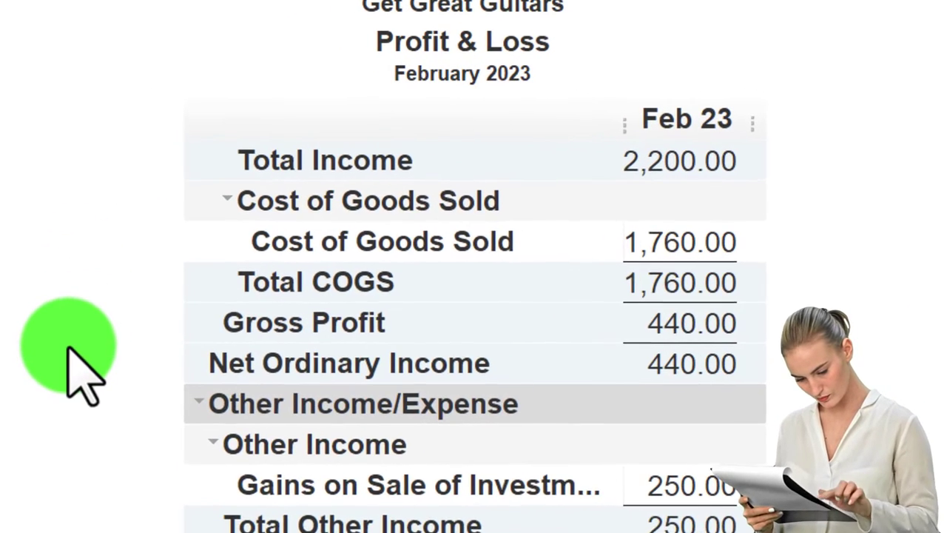
scroll(68, 348, up, 1)
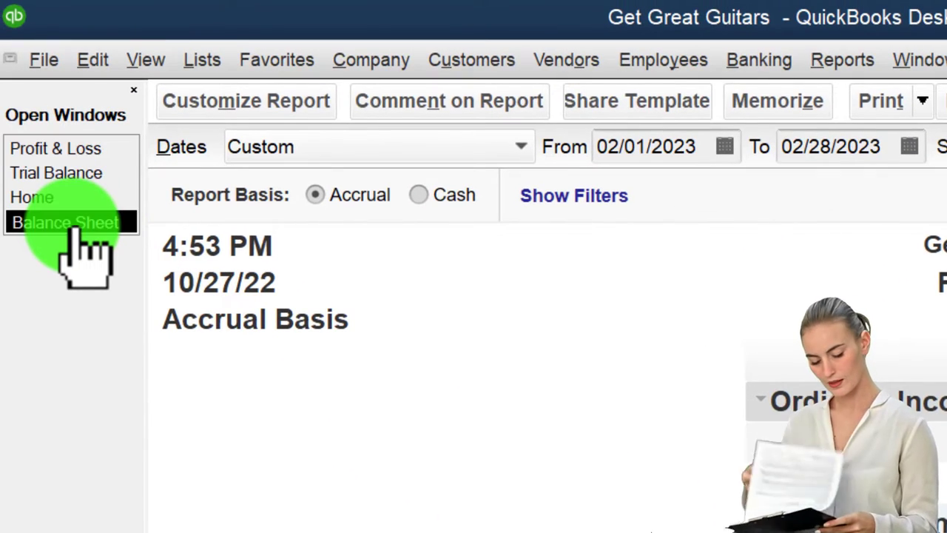
Step: Run the Inventory Valuation Summary as of 12/31/2023, then return to the Balance Sheet
click(70, 222)
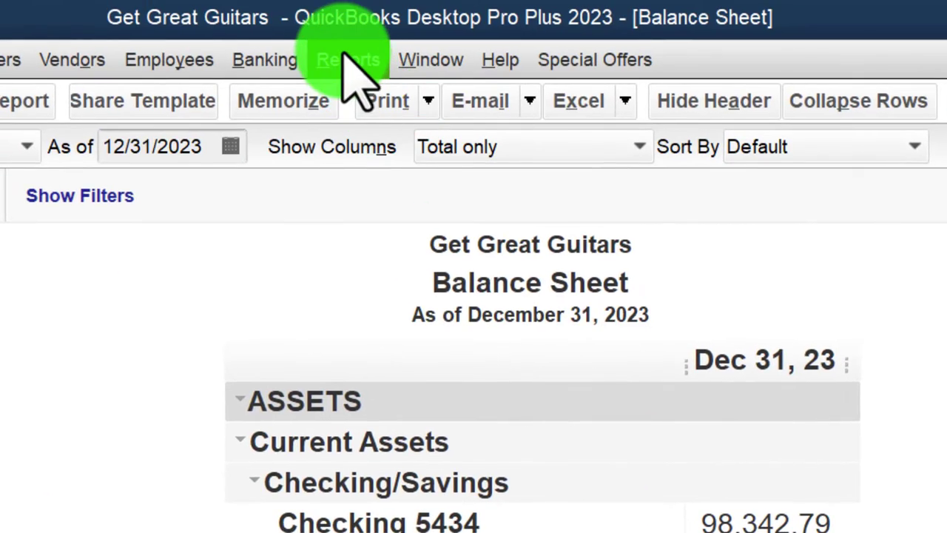
click(345, 60)
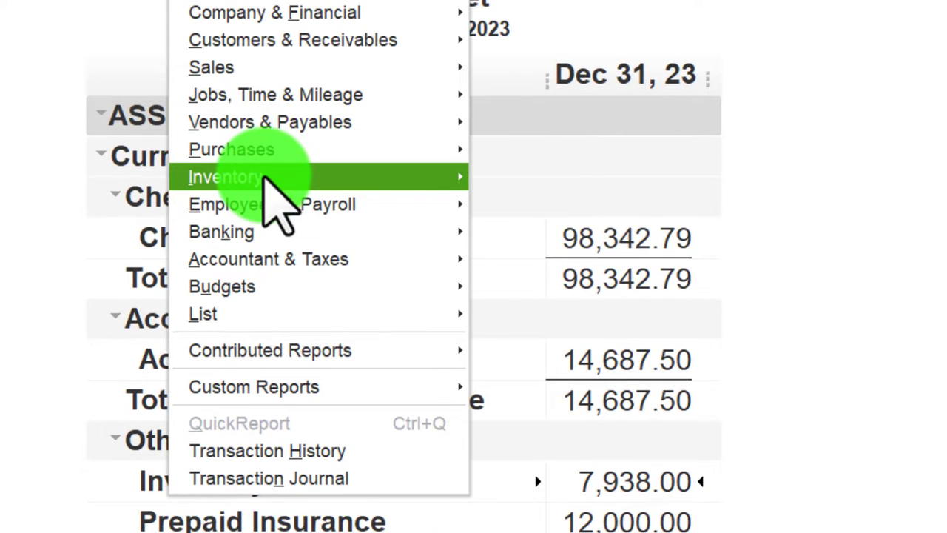
mouse_move(296, 178)
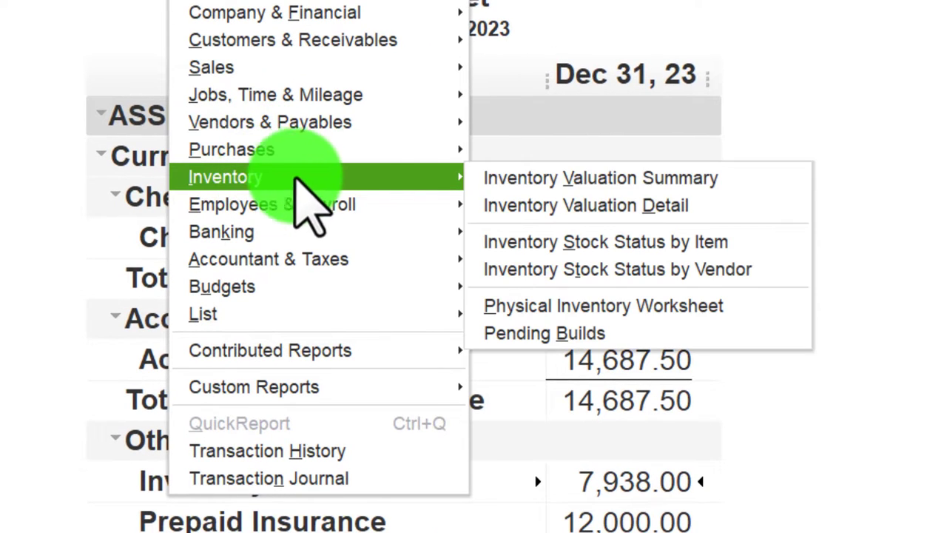
click(536, 179)
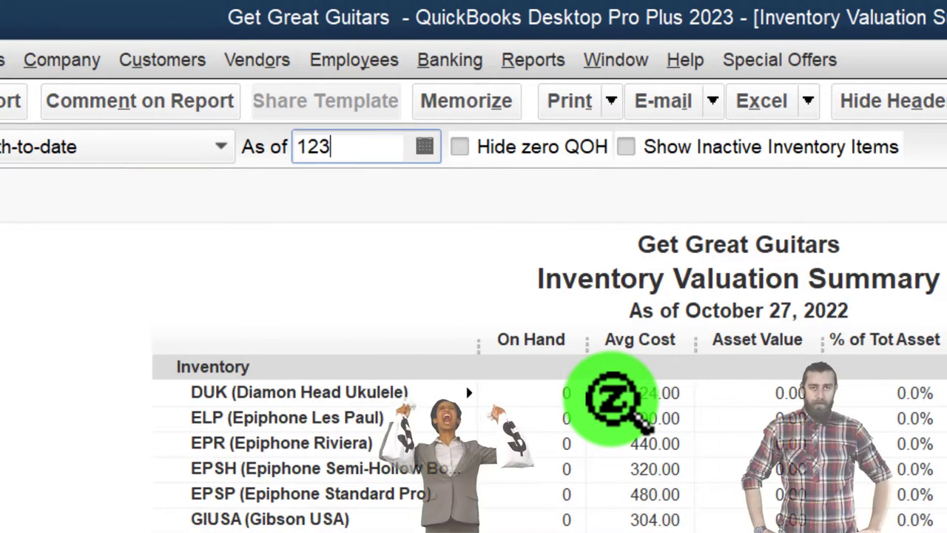
key(Tab)
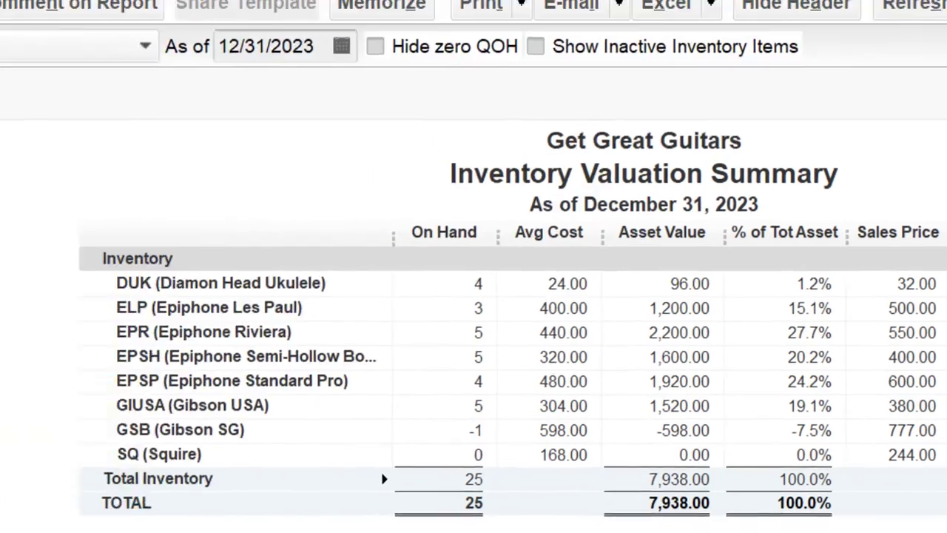
click(65, 169)
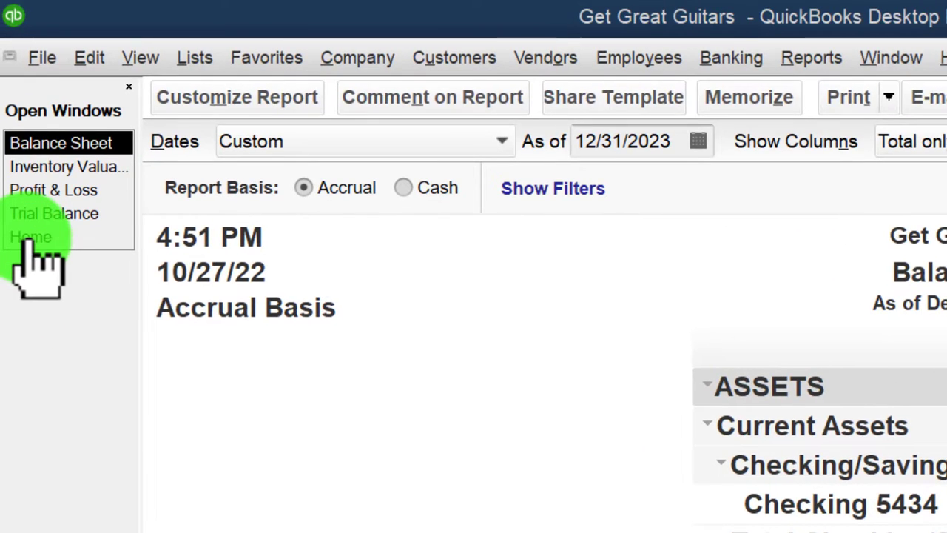
Step: From the Home Page, start a new sales receipt instead of Receive Payments
click(31, 236)
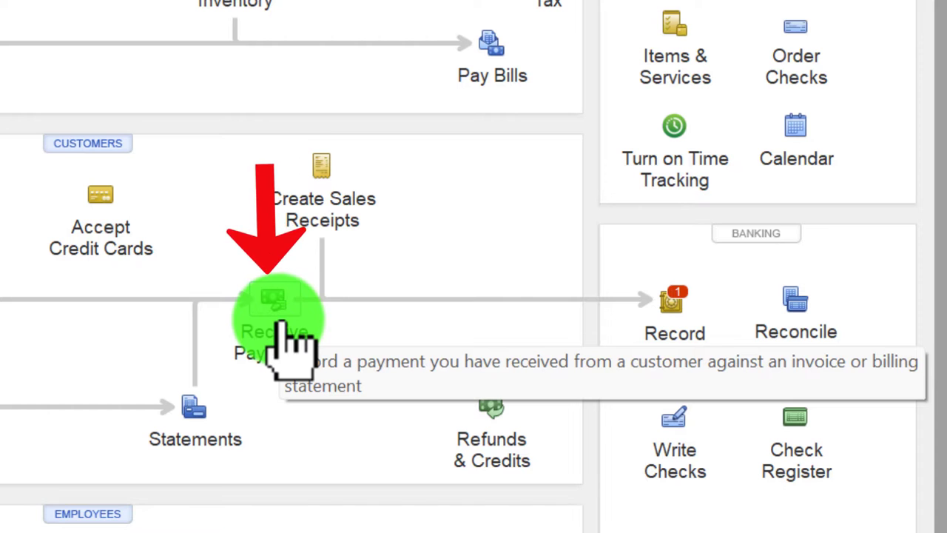
click(287, 329)
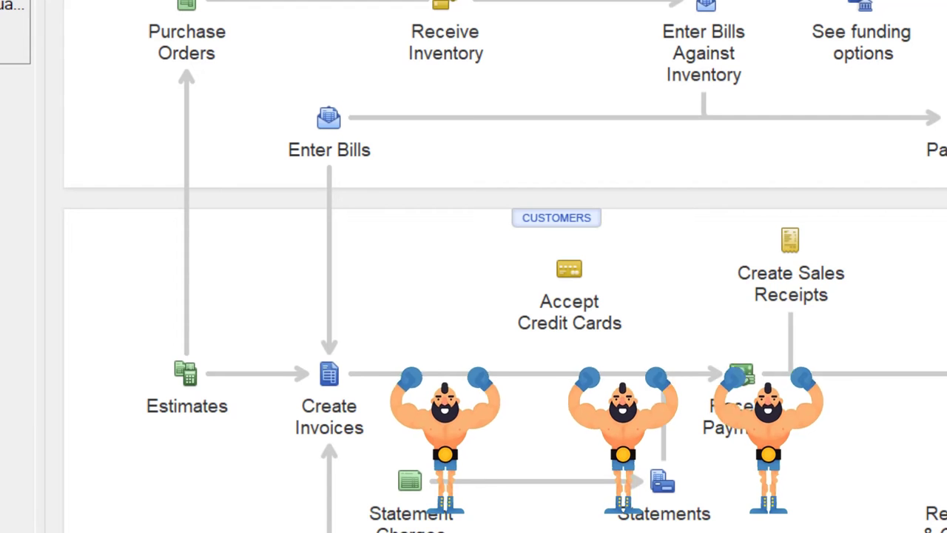
click(814, 266)
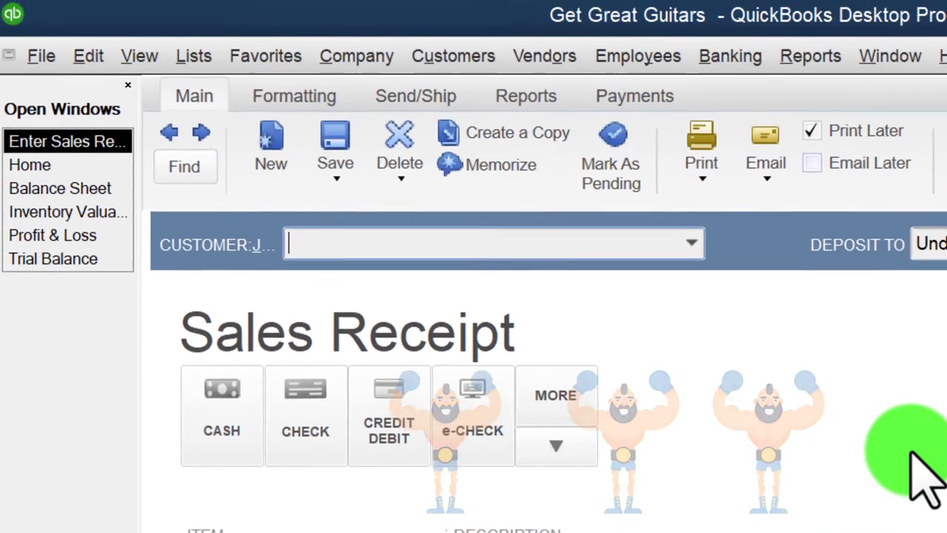
Step: Set Anderson Guitars as the customer and add the DUK ukulele line
text(Anderson Guitars)
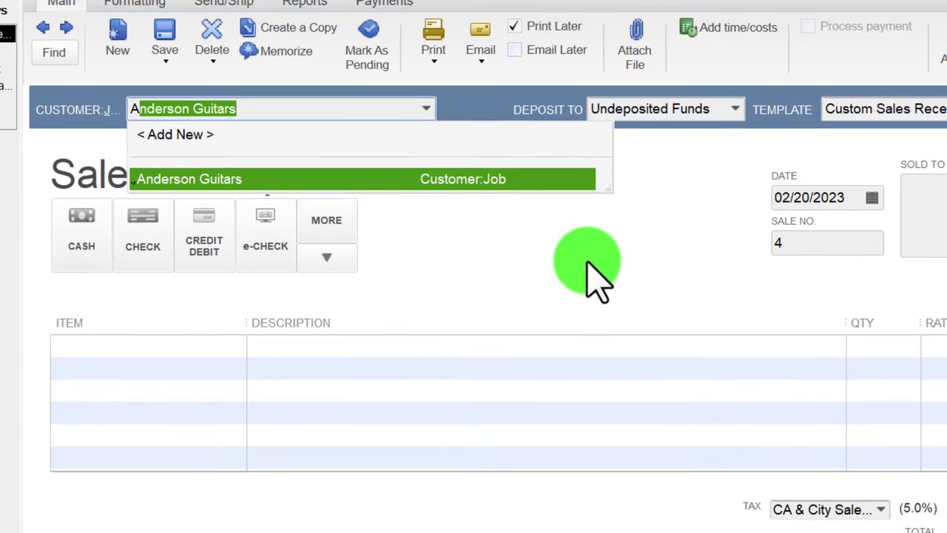
key(Tab)
key(Tab)
key(Tab)
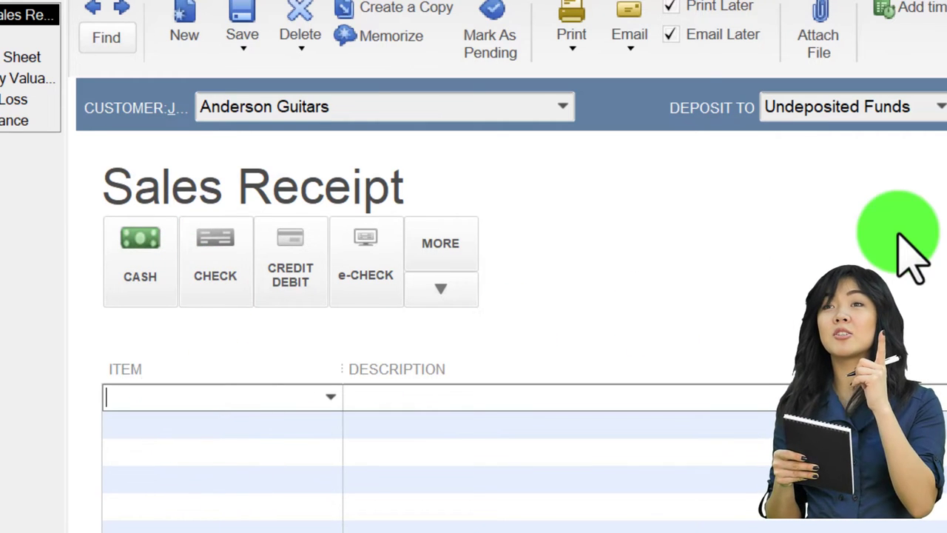
text(DUK)
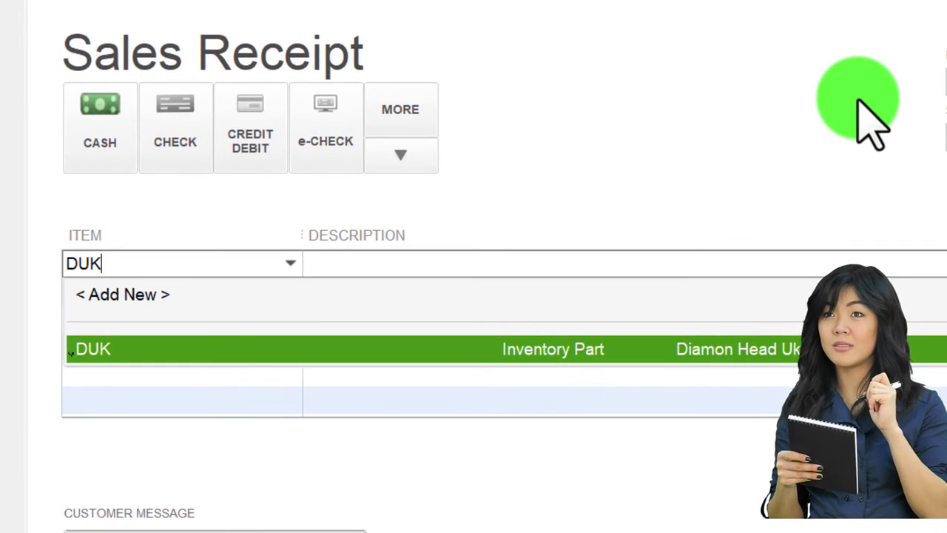
key(Tab)
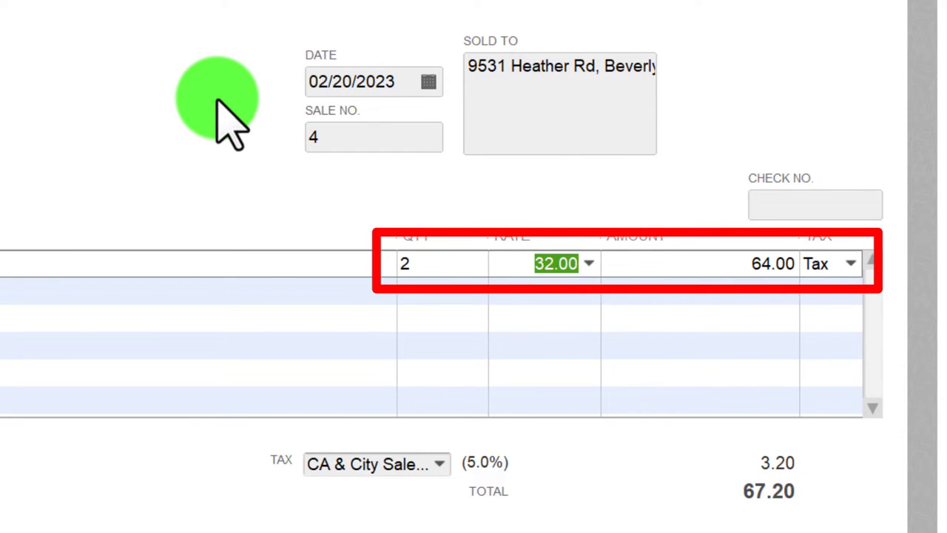
key(Tab)
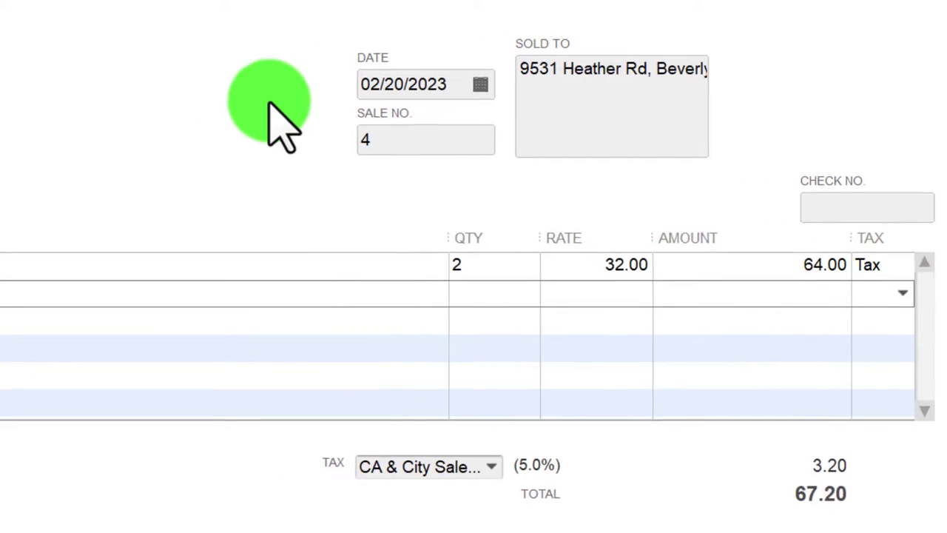
Step: Add the EPR Epiphone Riviera line with quantity 3 at 550.00, marked Tax
text(ELP)
text(PR)
key(Tab)
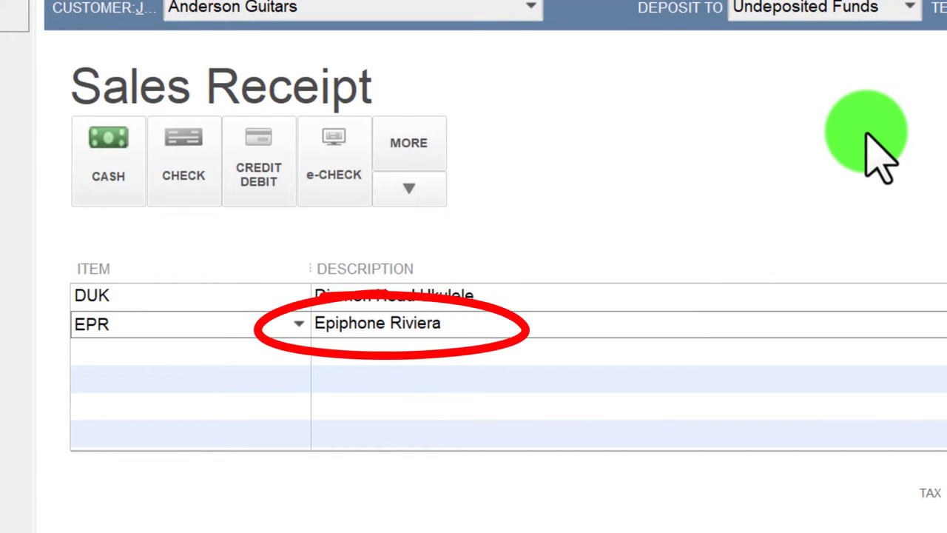
key(Tab)
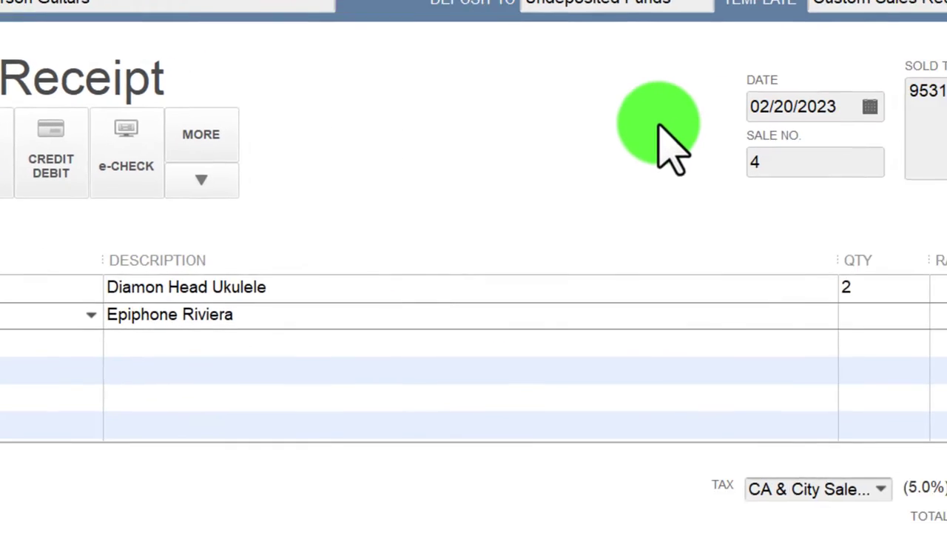
text(3)
key(Tab)
key(Tab)
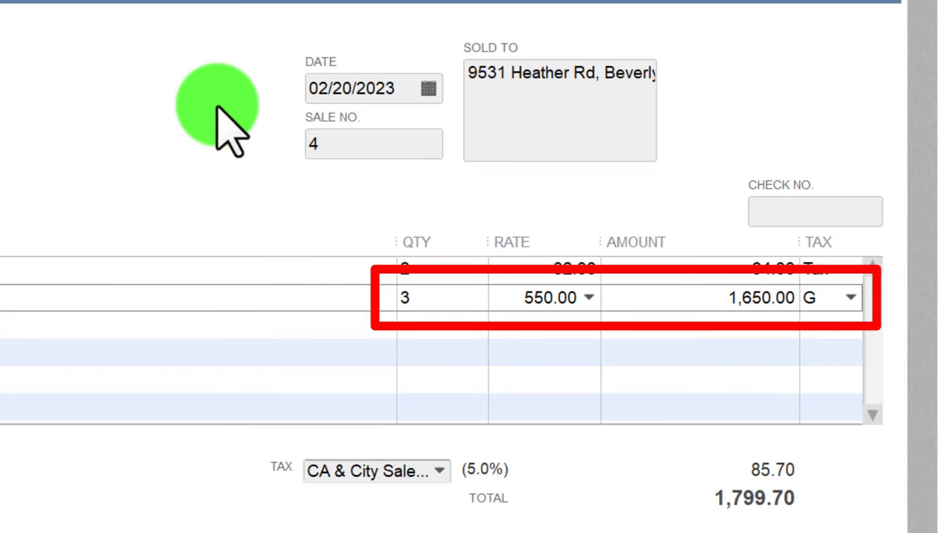
text(Tax)
key(Tab)
Step: Add the GIUSA Gibson USA line with quantity 1 at 380.00
text(GU)
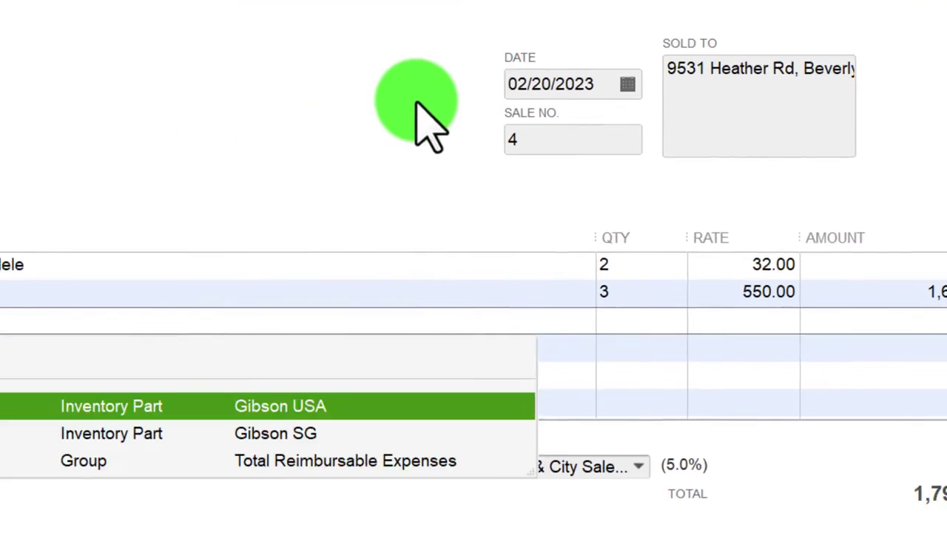
key(BackSpace)
key(BackSpace)
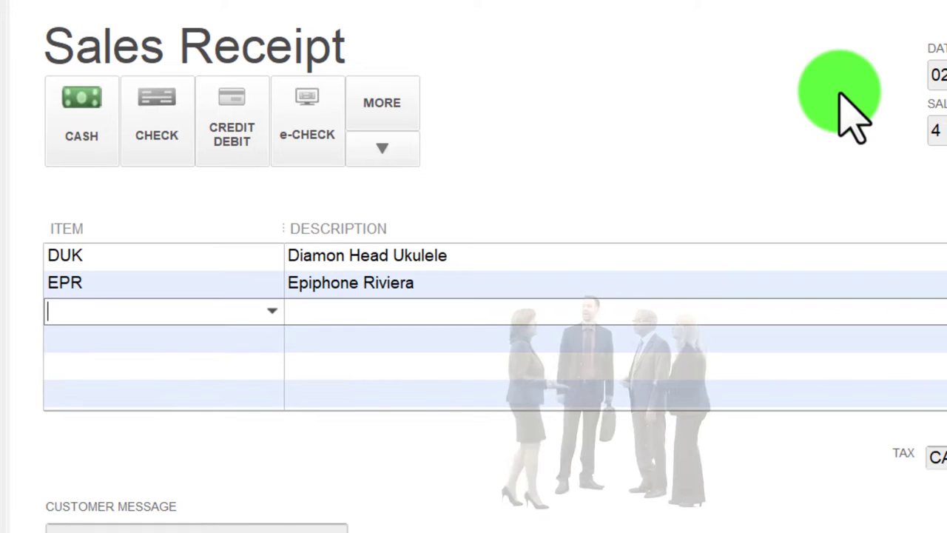
text(GIUSA)
key(Tab)
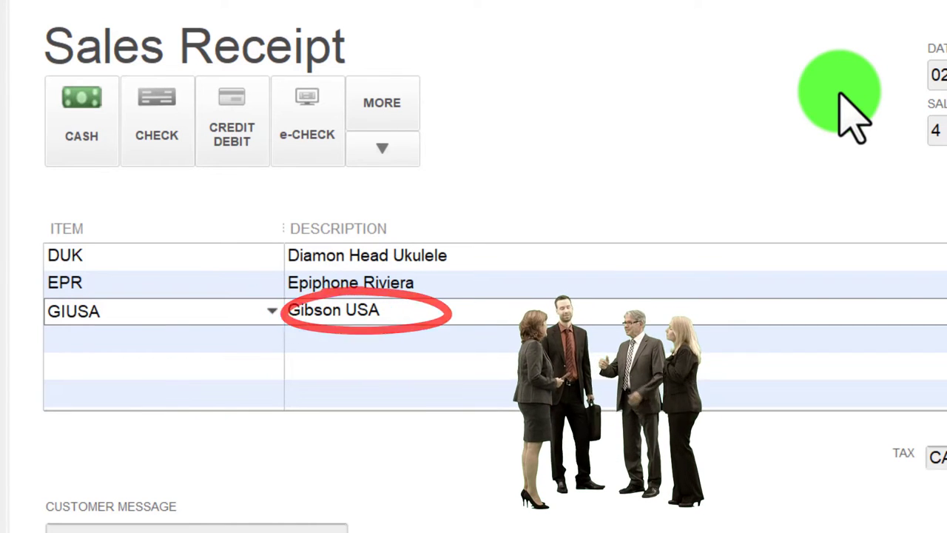
key(Tab)
text(1)
key(Tab)
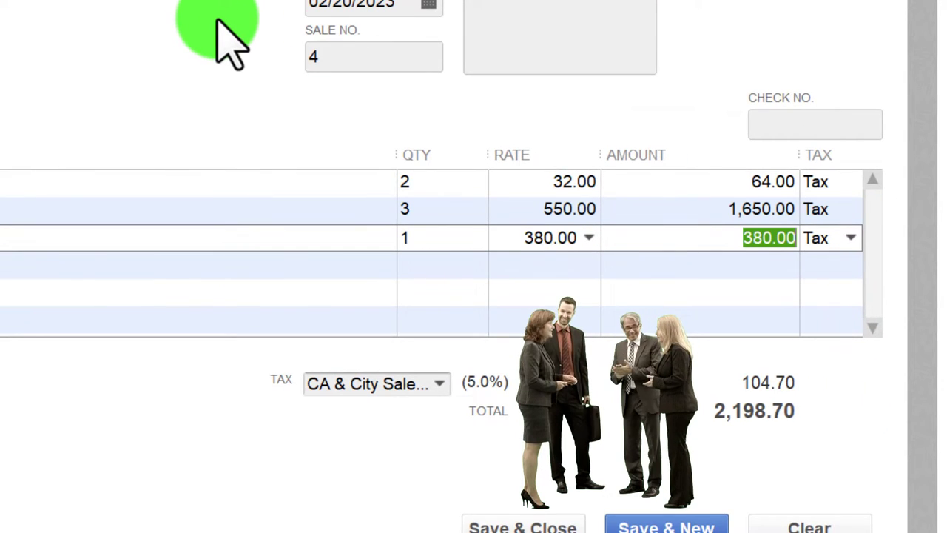
Step: Save the 2,198.70 Anderson Guitars receipt, dismissing the missing email notice
key(Tab)
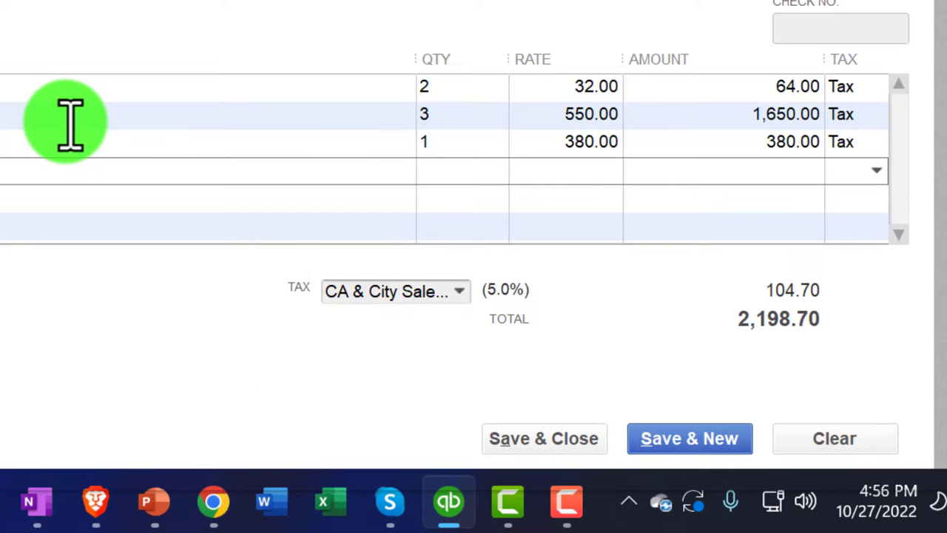
click(584, 440)
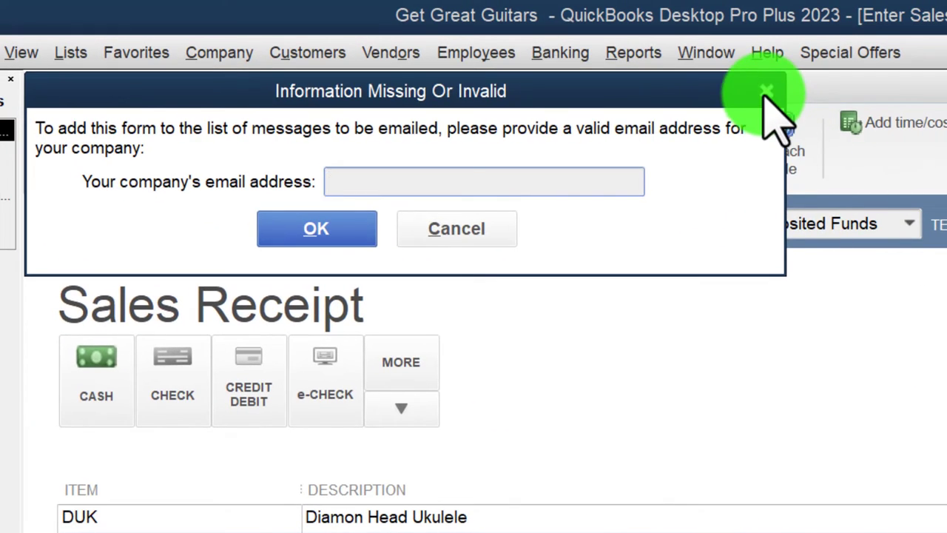
click(766, 92)
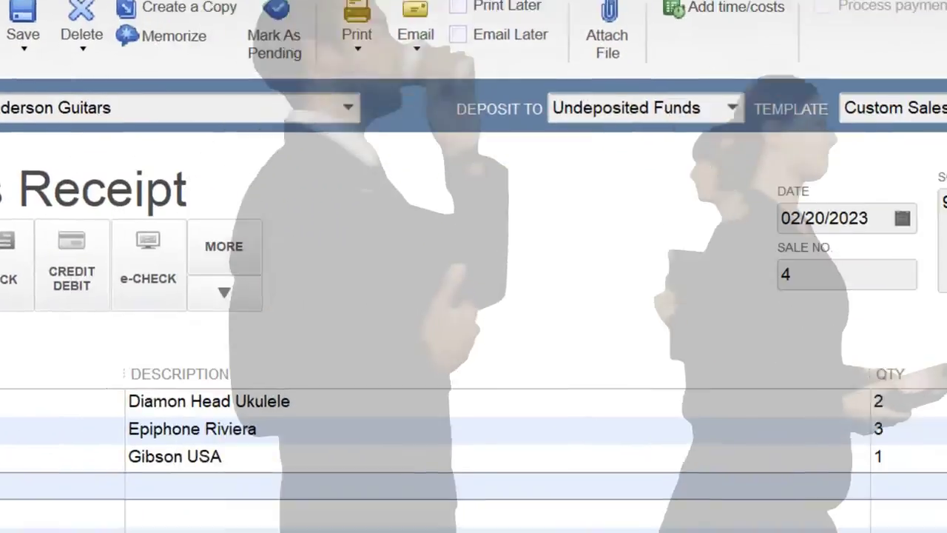
click(548, 448)
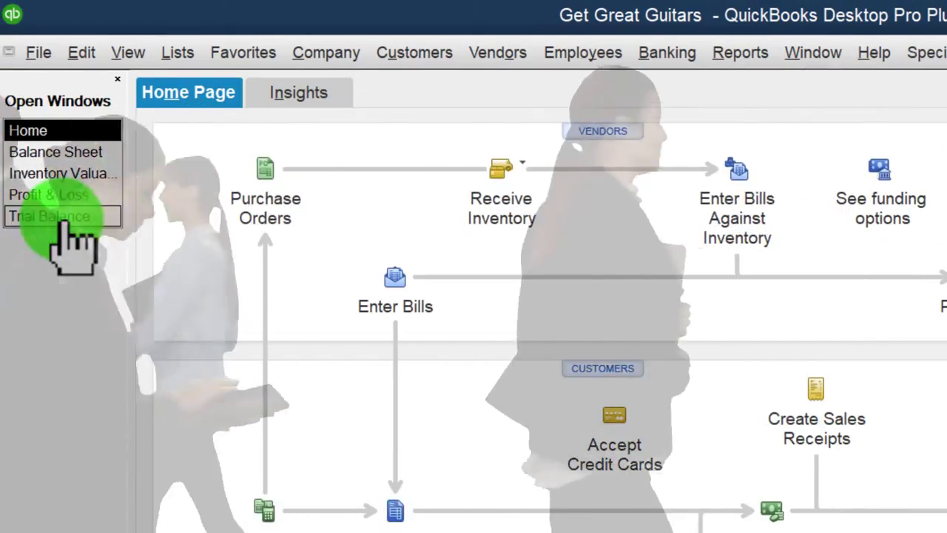
Step: On the Trial Balance, trace Undeposited Funds 4,508.70 to the Anderson Guitars 2,198.70 receipt
click(65, 219)
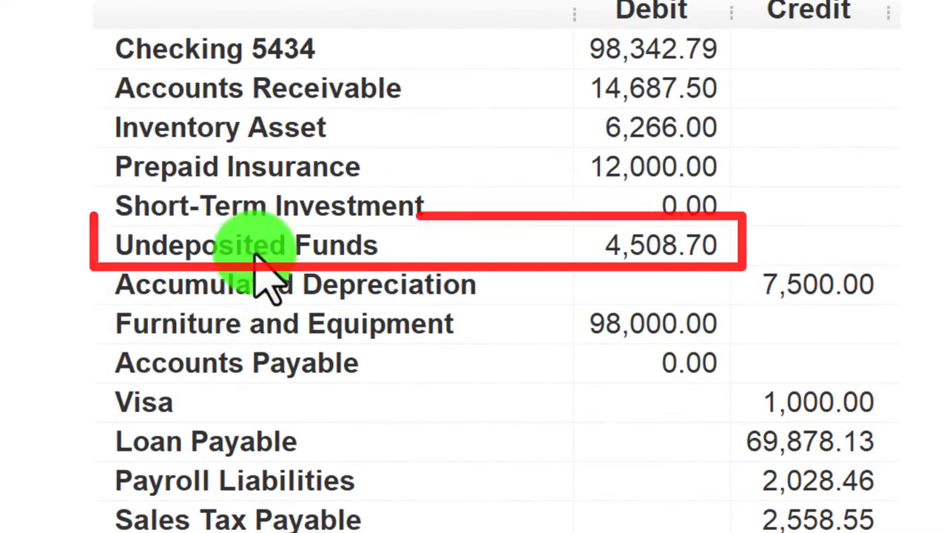
double_click(677, 248)
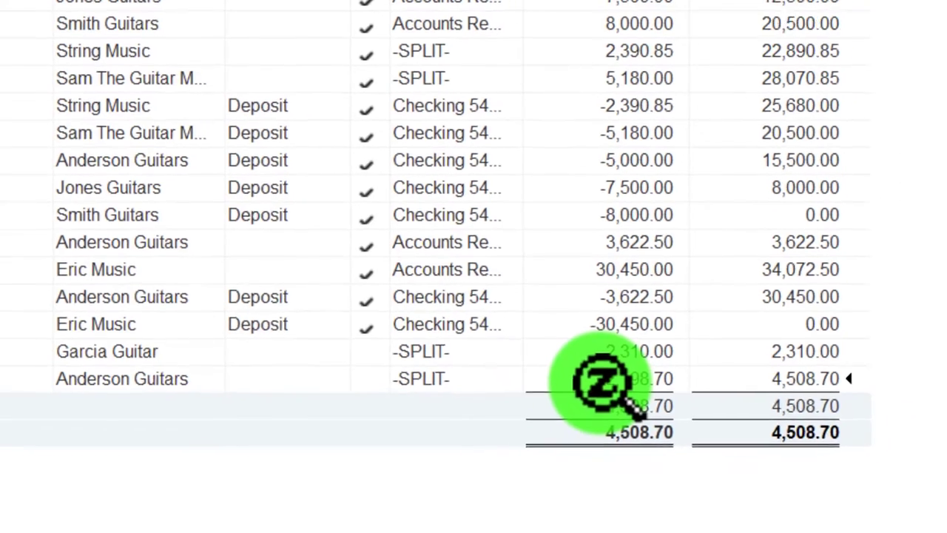
double_click(658, 429)
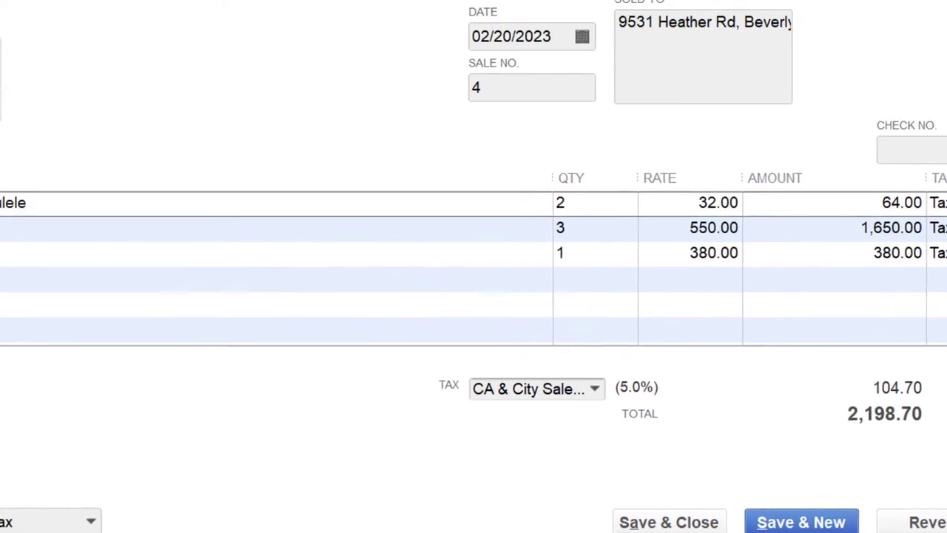
key(Escape)
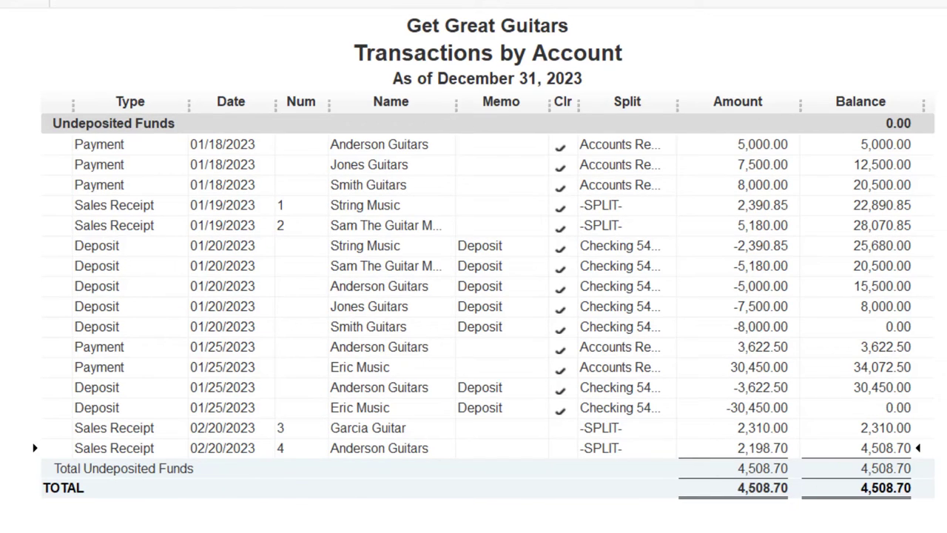
key(Escape)
Step: Trace the Sales balance to the sales receipt behind the Epiphone line
scroll(577, 321, down, 5)
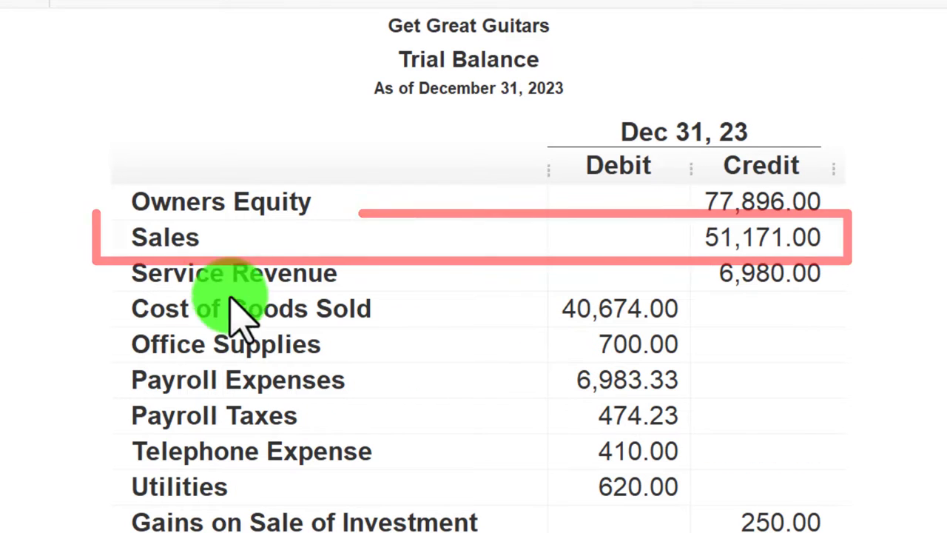
double_click(728, 239)
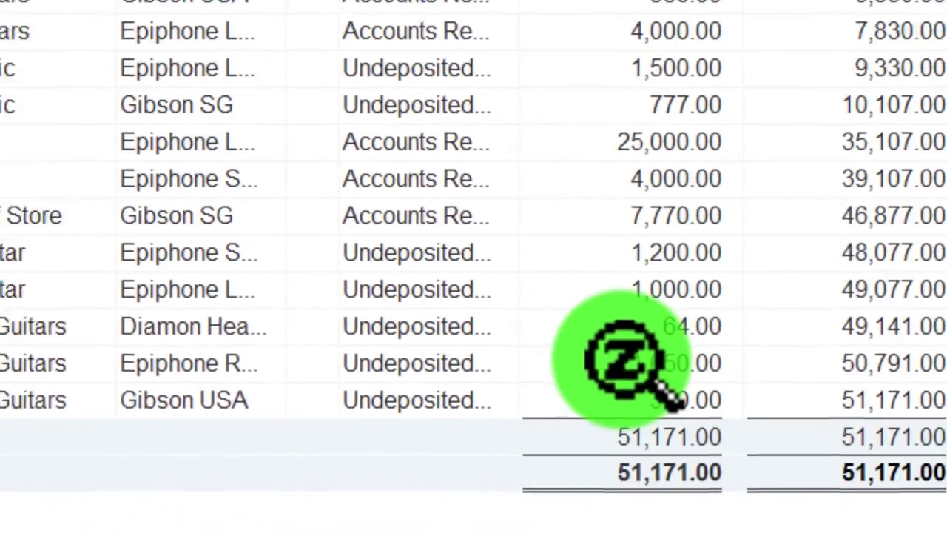
double_click(626, 362)
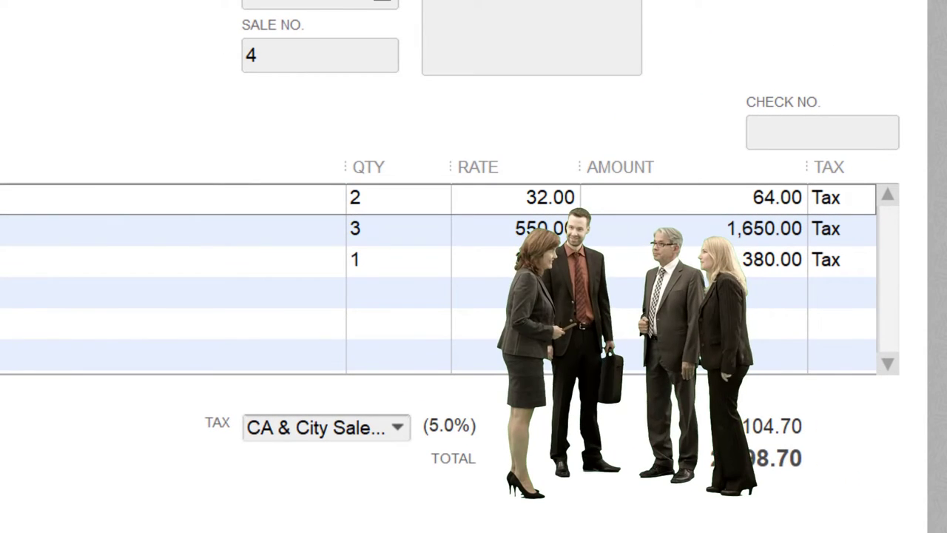
key(Escape)
key(Escape)
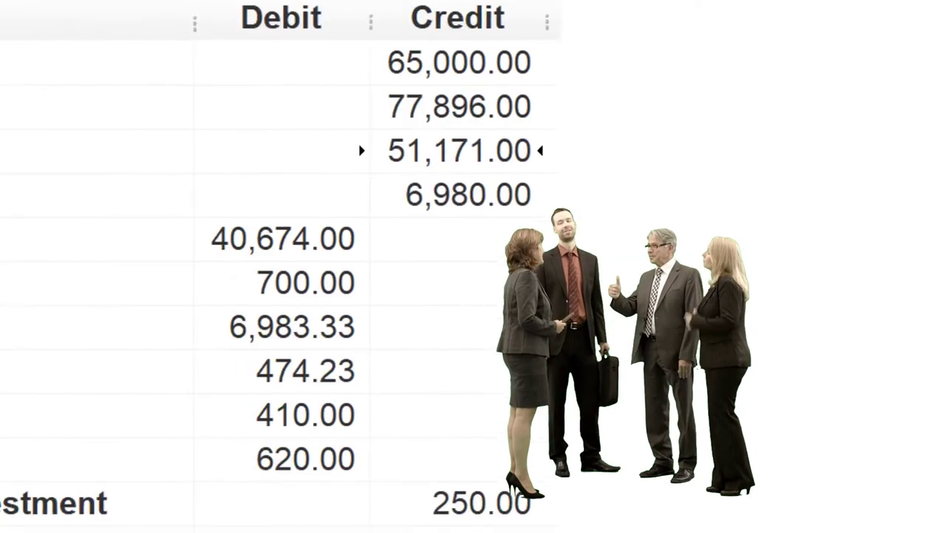
scroll(473, 222, up, 5)
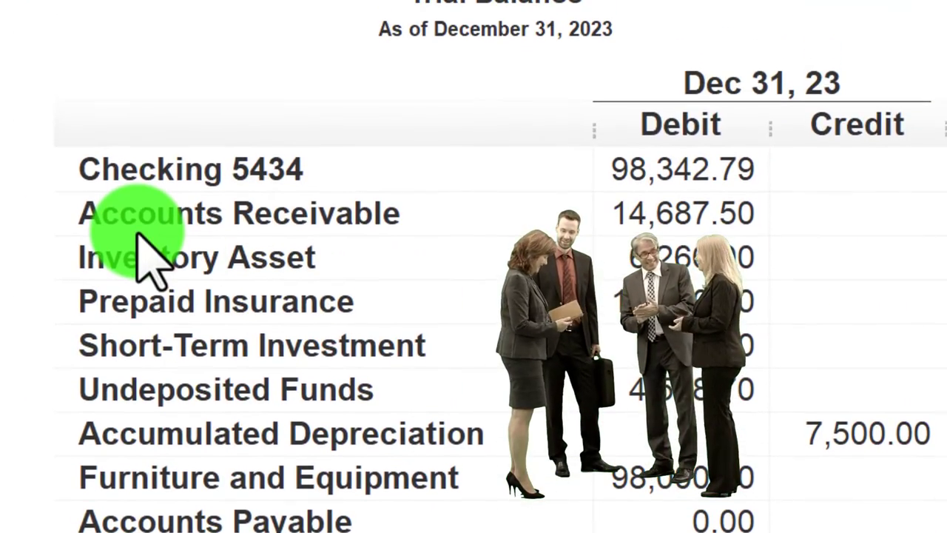
scroll(141, 251, down, 3)
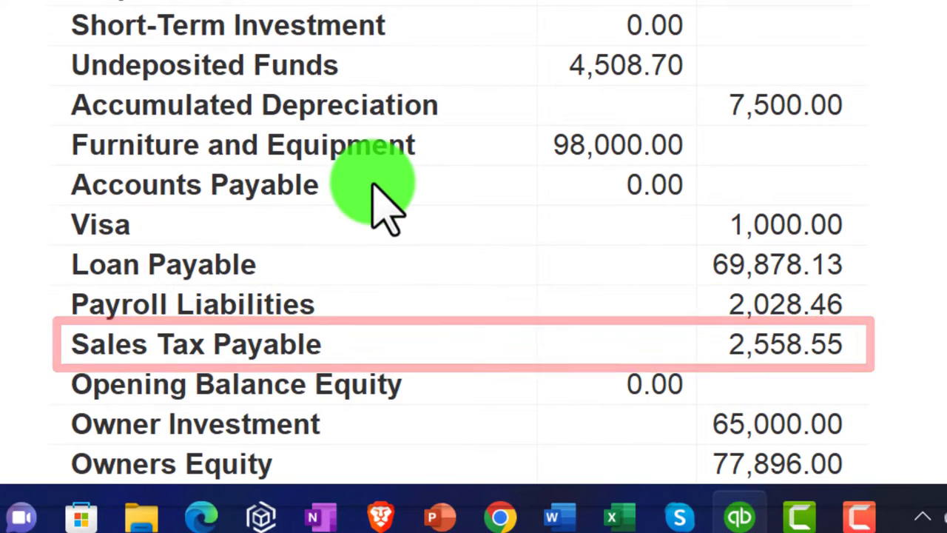
Step: Review the Sales Tax Payable detail, then drill into Inventory Asset to reopen receipt 4
double_click(781, 347)
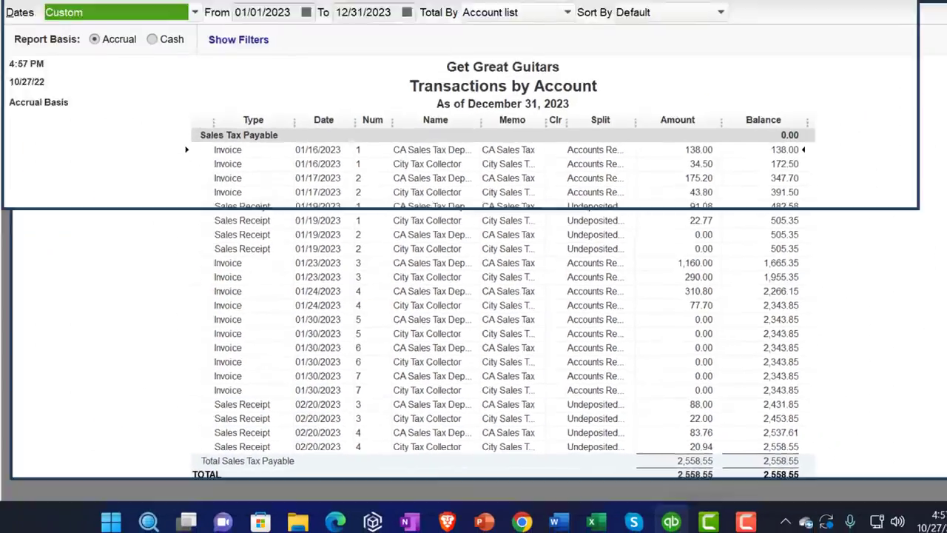
key(Escape)
scroll(760, 278, up, 1)
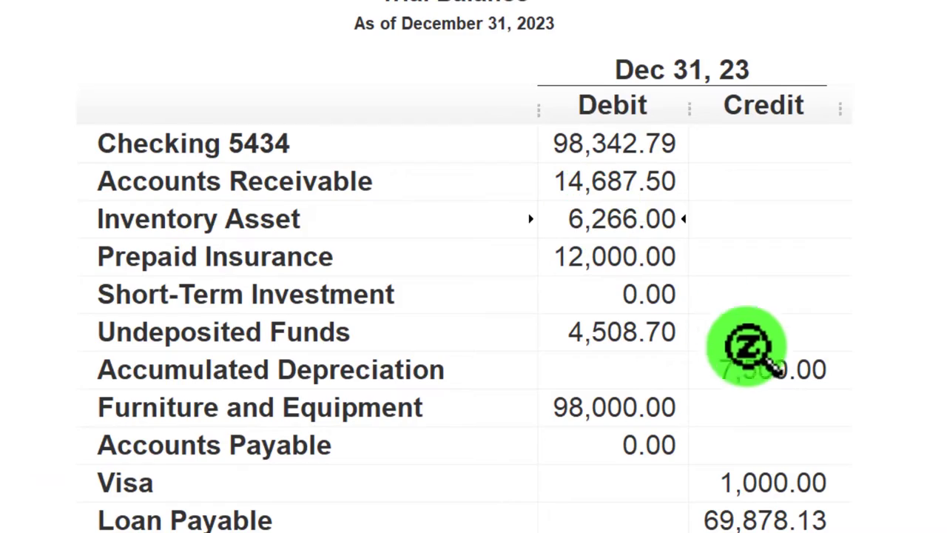
double_click(642, 219)
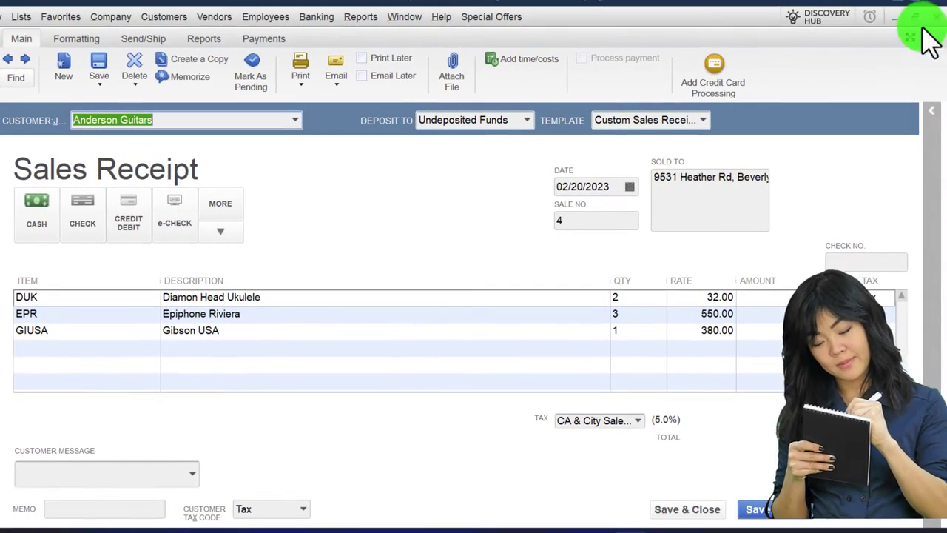
Step: Review the Cost of Goods Sold detail, then bring up the February 2023 Profit & Loss
click(934, 22)
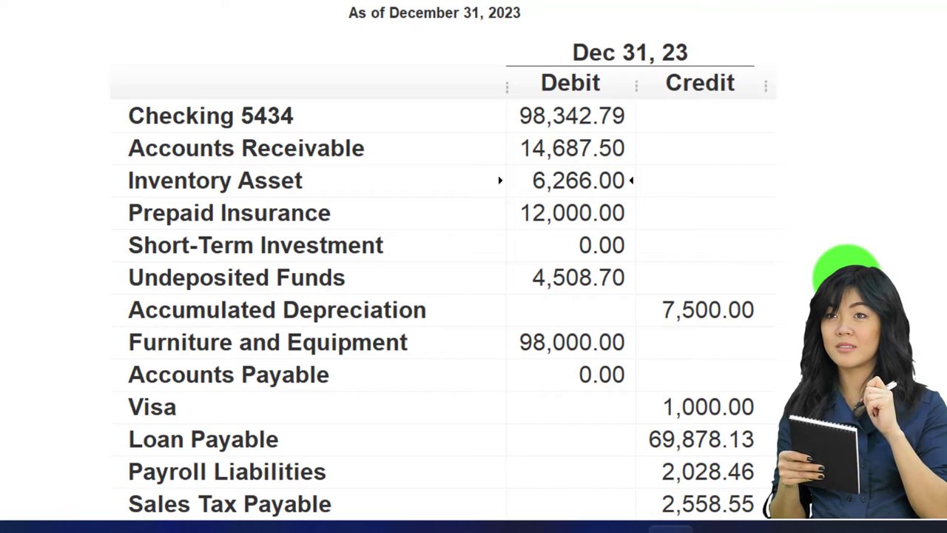
scroll(851, 288, down, 7)
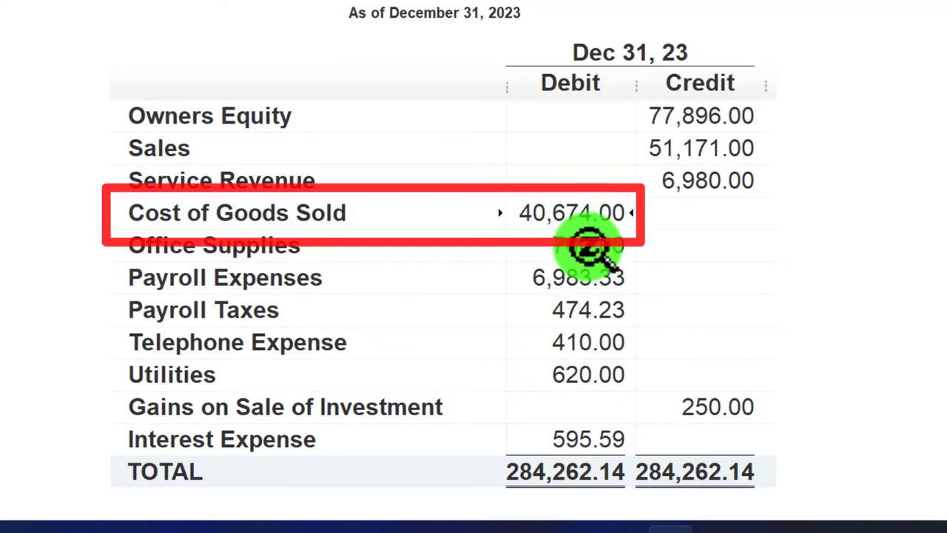
double_click(577, 213)
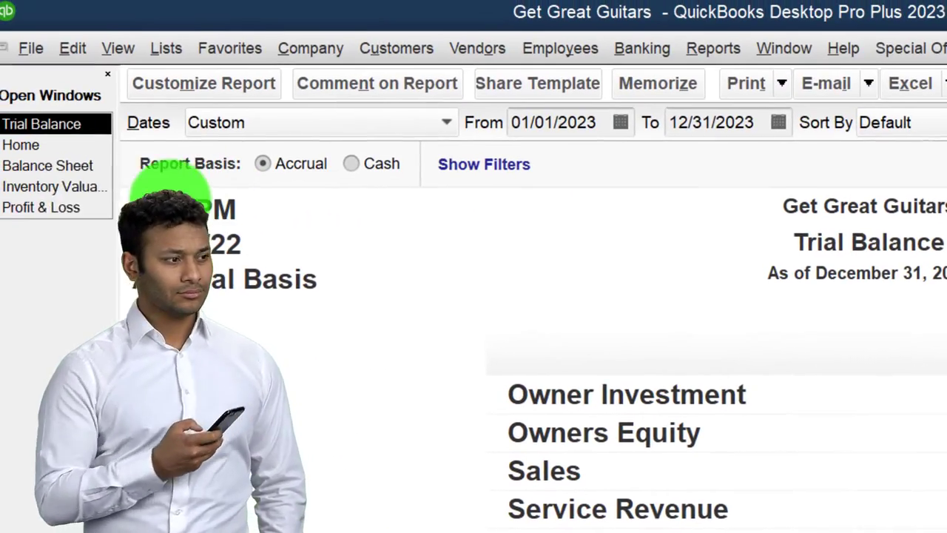
click(70, 208)
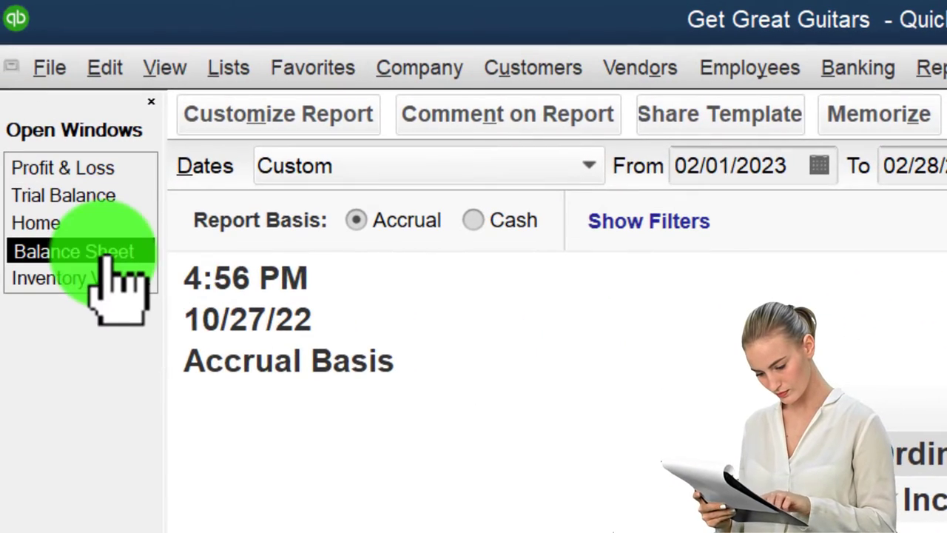
Step: Glance at the Balance Sheet and Inventory Valuation Summary, then return to the Home page
click(111, 253)
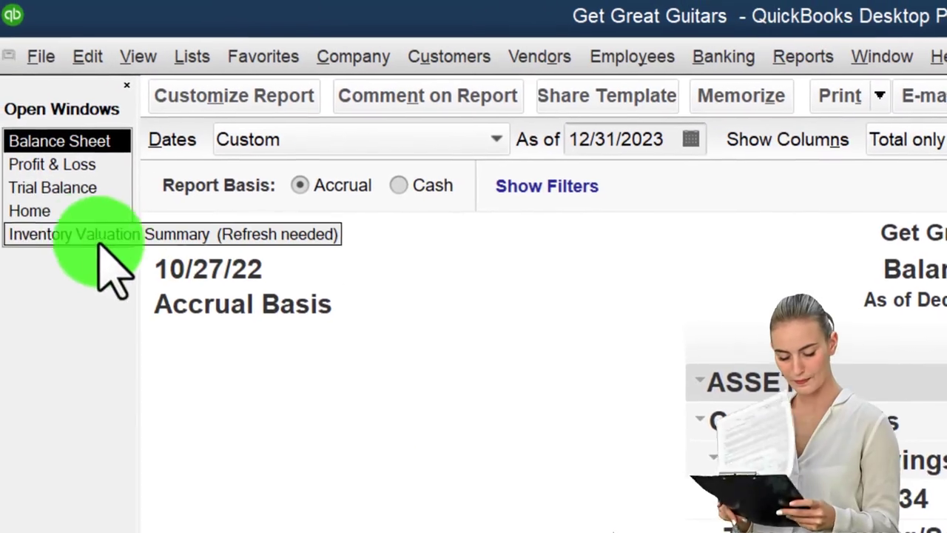
click(82, 239)
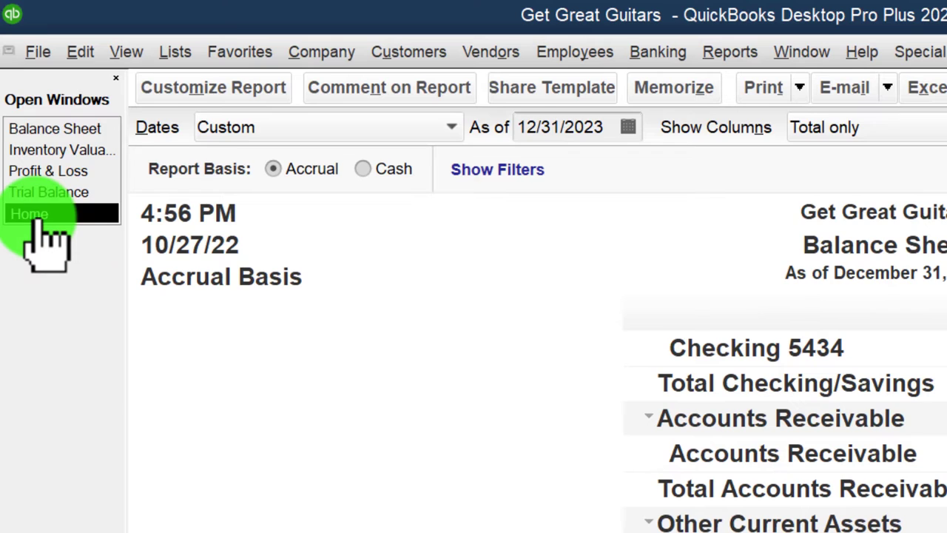
click(30, 213)
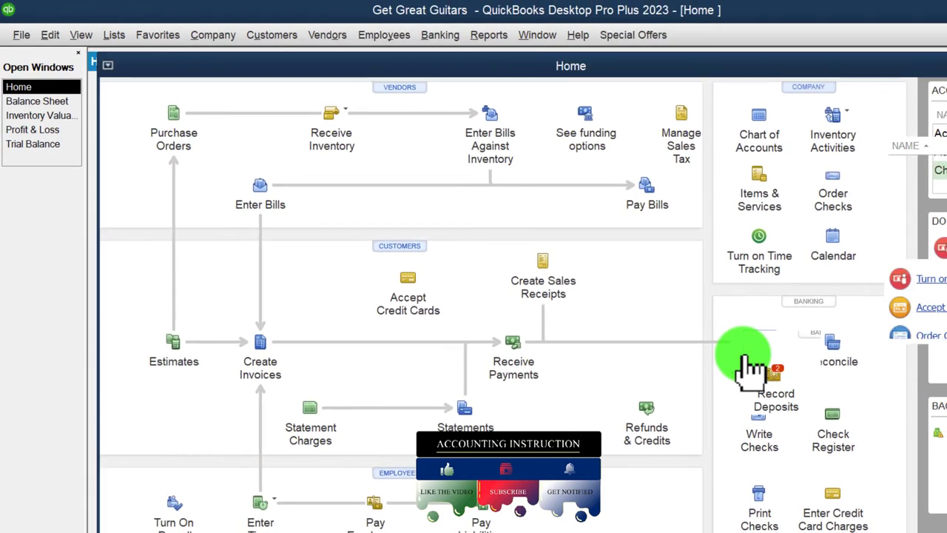
Step: Deposit the Garcia Guitar and Anderson Guitars receipts, 4,508.70, into Checking 5434 dated 02/20/2023
click(752, 367)
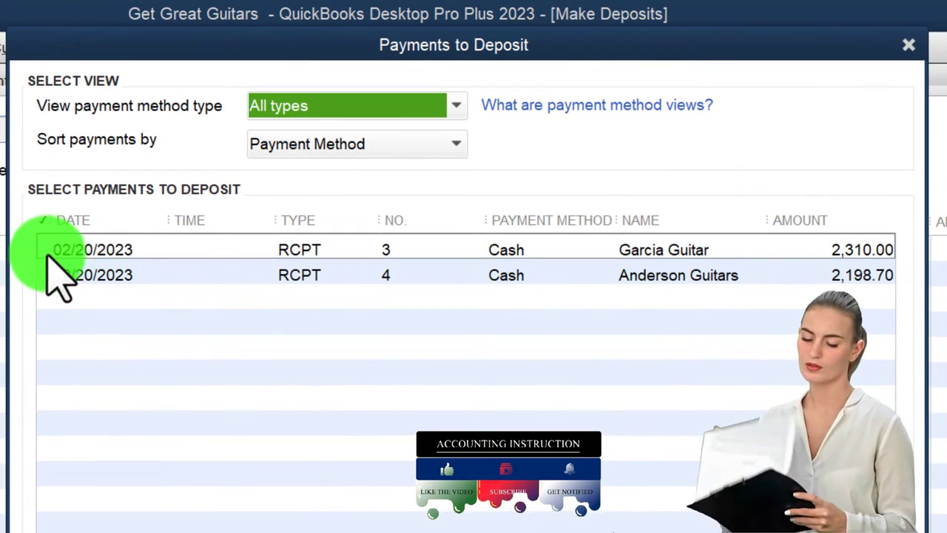
click(46, 250)
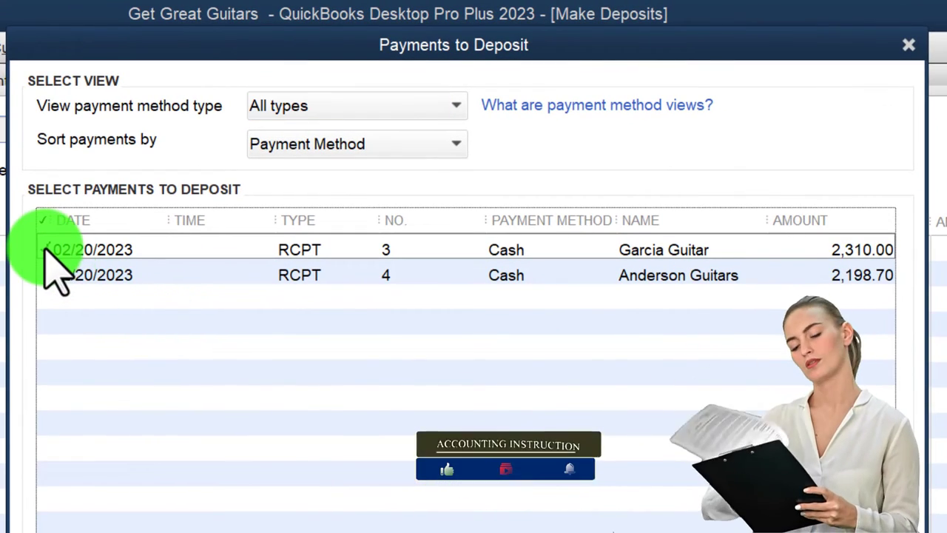
click(46, 274)
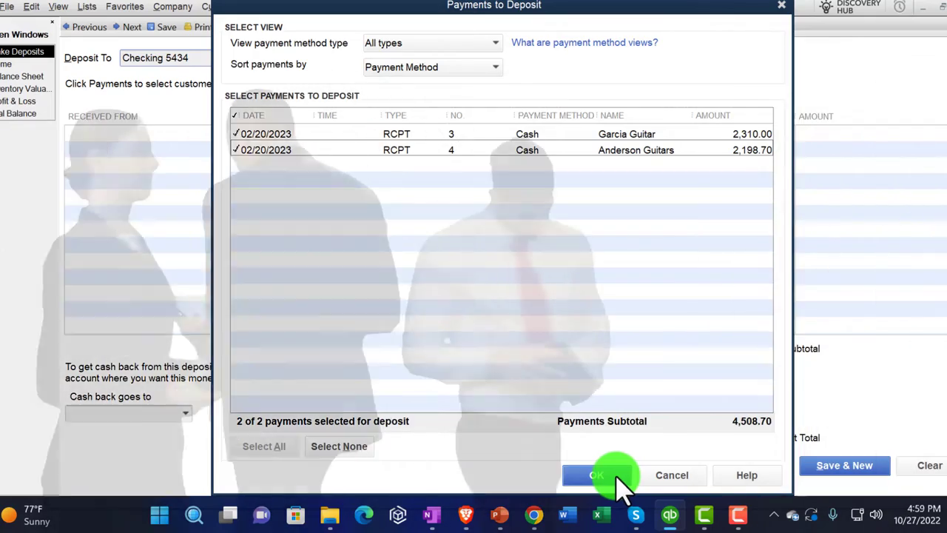
click(598, 475)
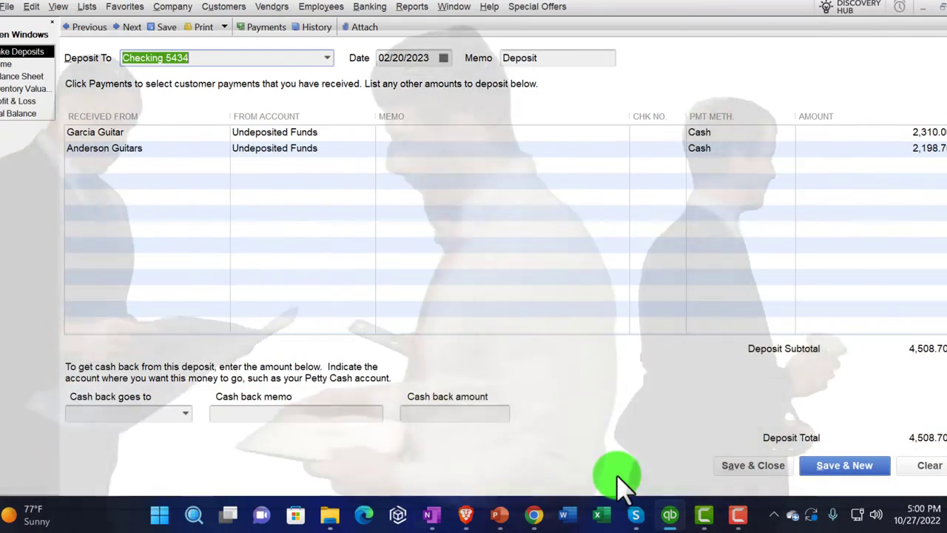
key(Tab)
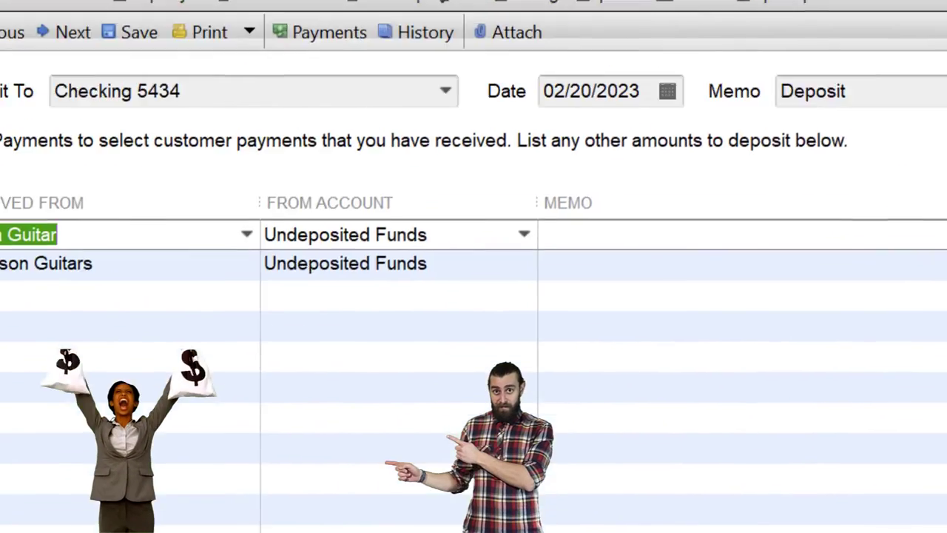
key(Tab)
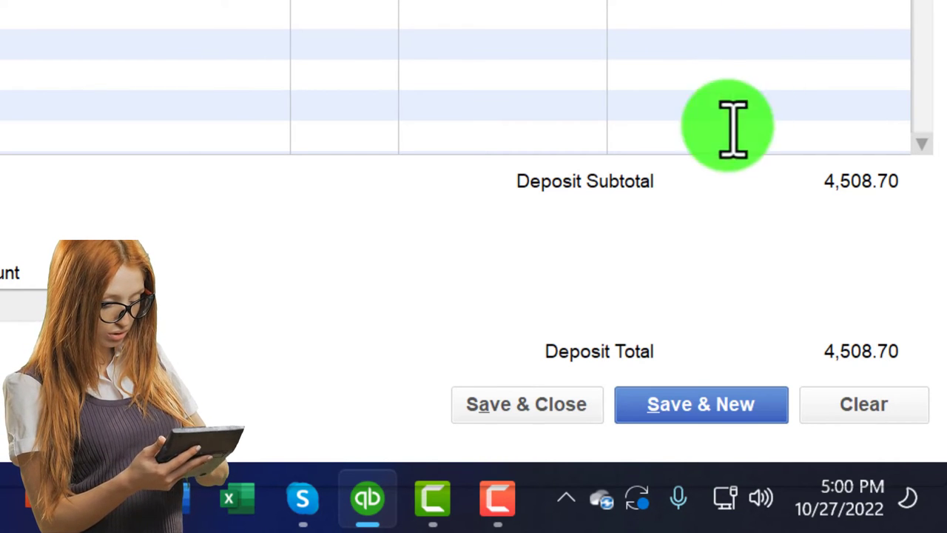
click(545, 407)
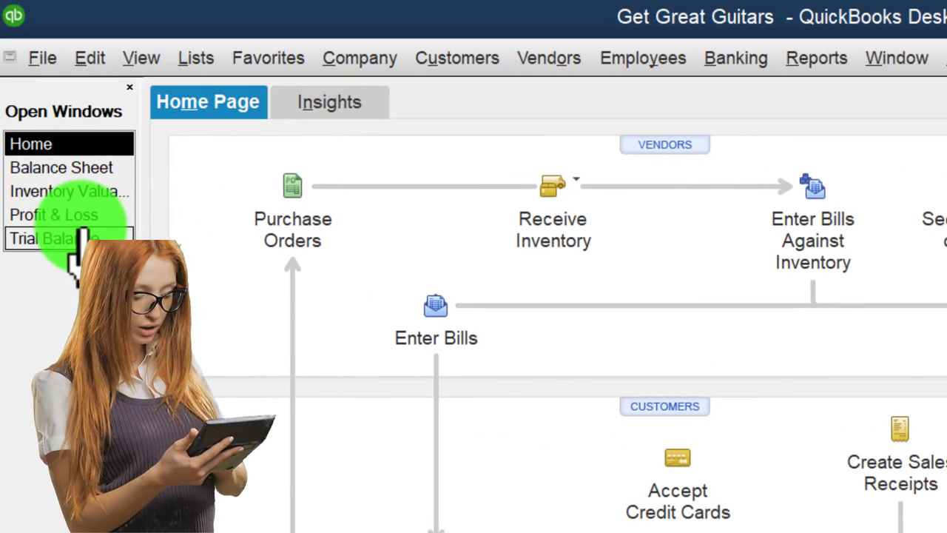
Step: Confirm on the Trial Balance that Undeposited Funds now stands at 0.00
click(58, 168)
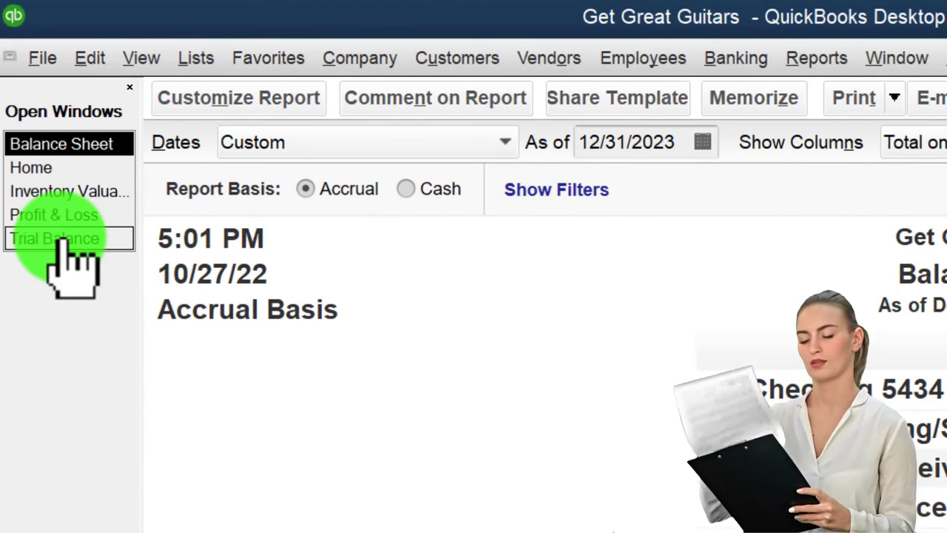
click(65, 240)
scroll(331, 296, up, 5)
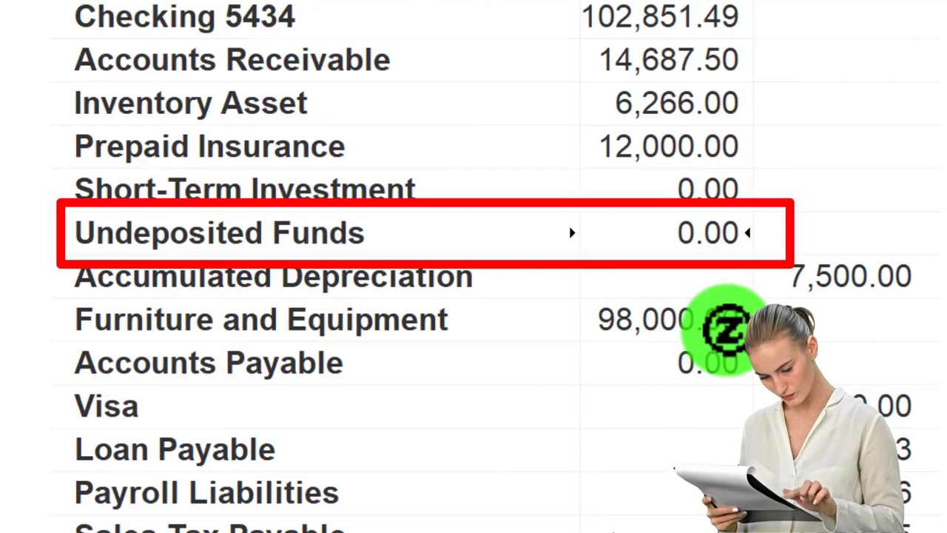
double_click(704, 238)
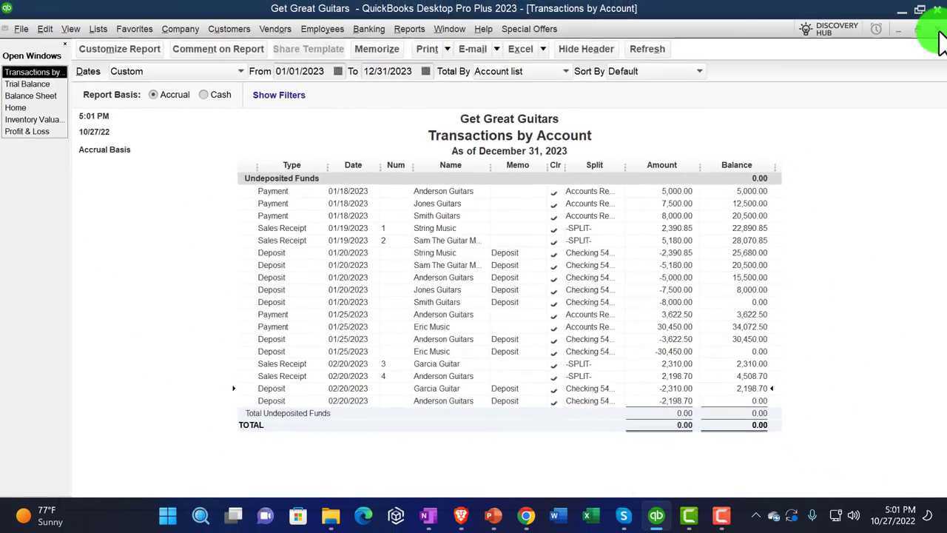
click(938, 33)
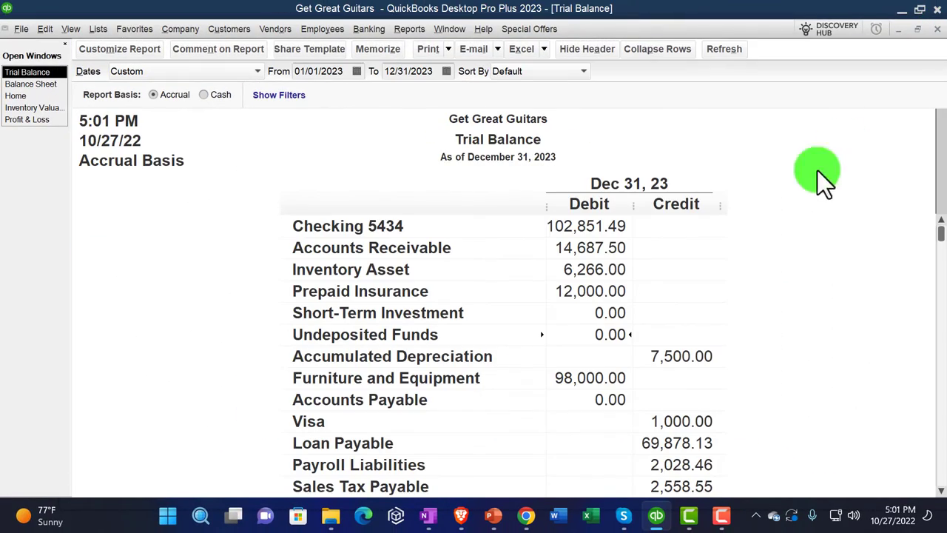
Step: Trace Checking 5434 to the 02/20/2023 deposit of 4,508.70, ending on the Balance Sheet
double_click(597, 228)
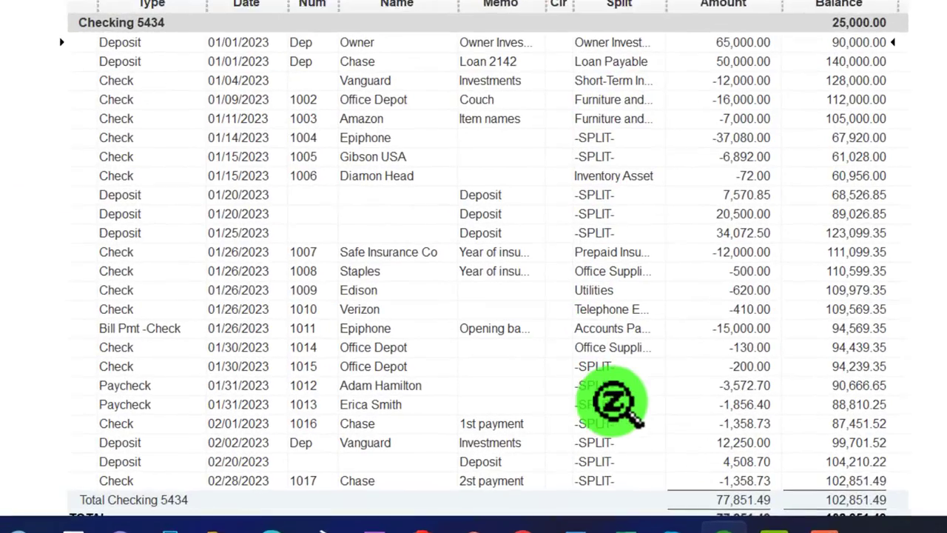
scroll(629, 400, down, 1)
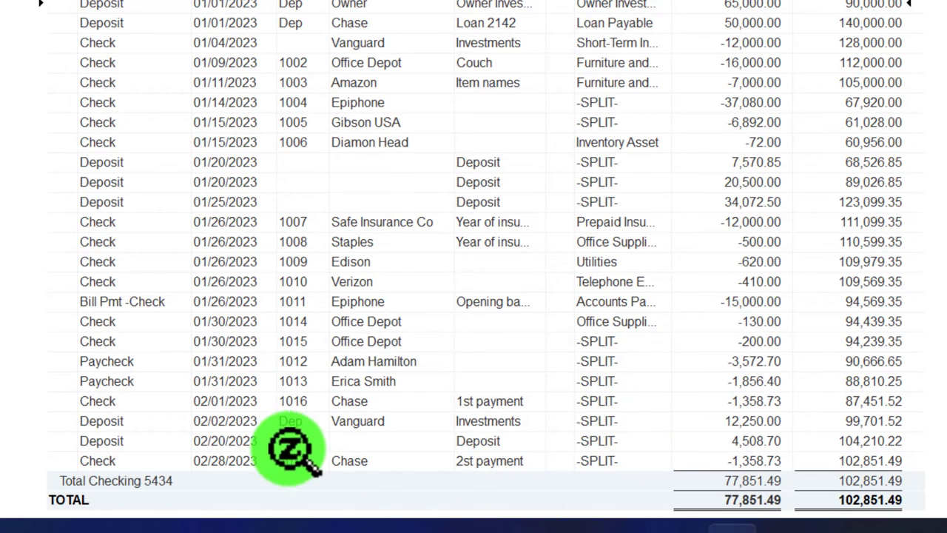
double_click(738, 440)
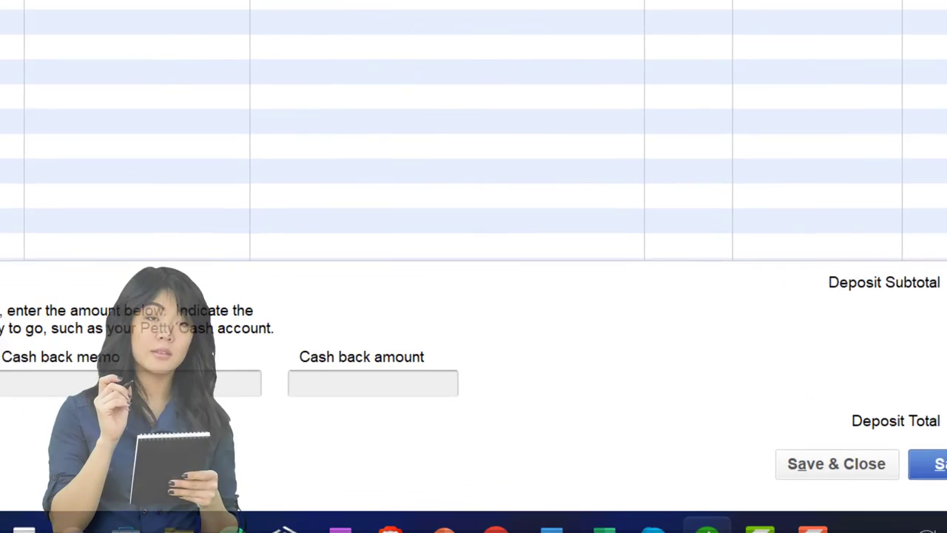
click(937, 31)
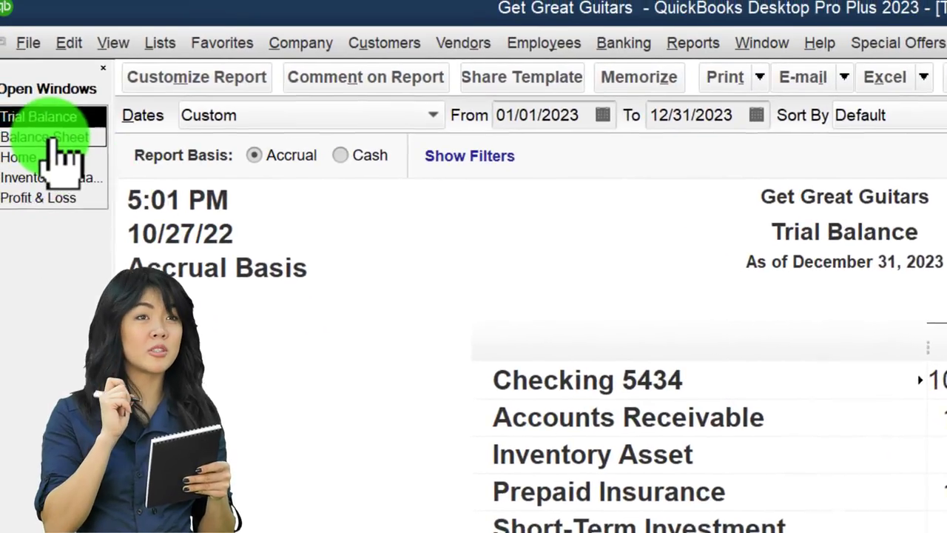
click(59, 138)
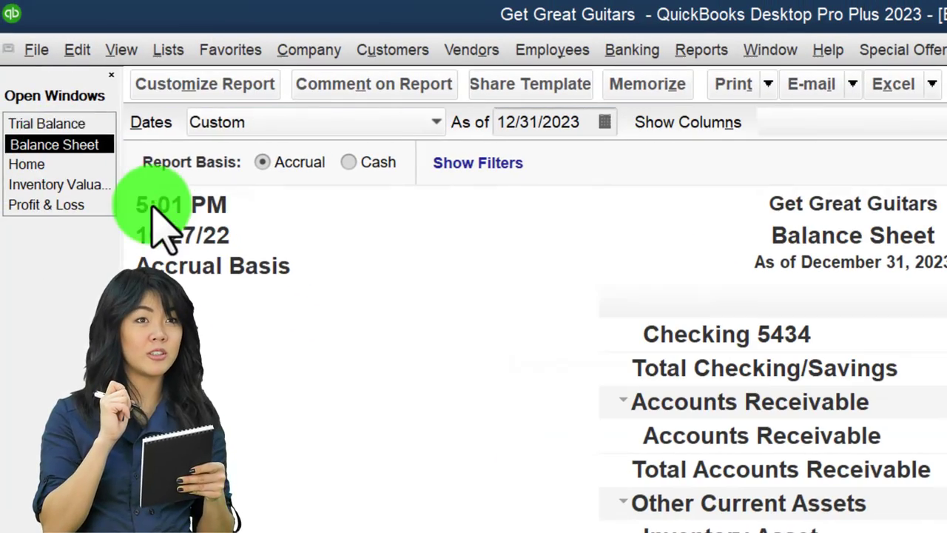
Step: Set the Balance Sheet to display Active rows, then check the Trial Balance totals of 284,262.14
click(197, 87)
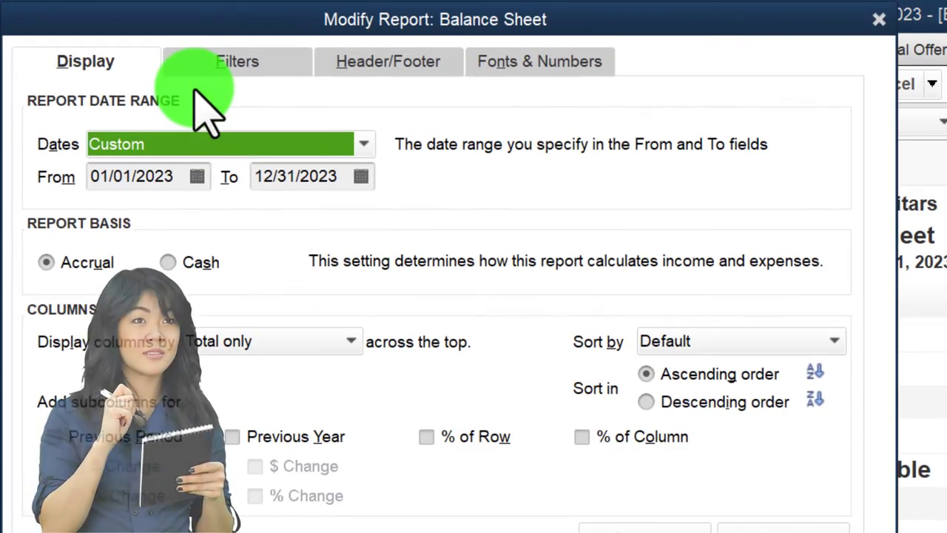
click(548, 451)
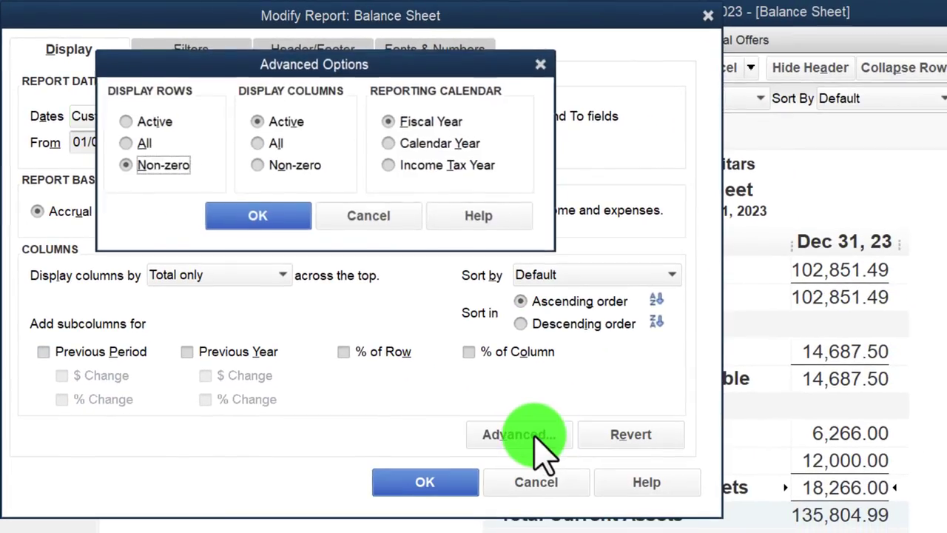
click(244, 208)
click(132, 122)
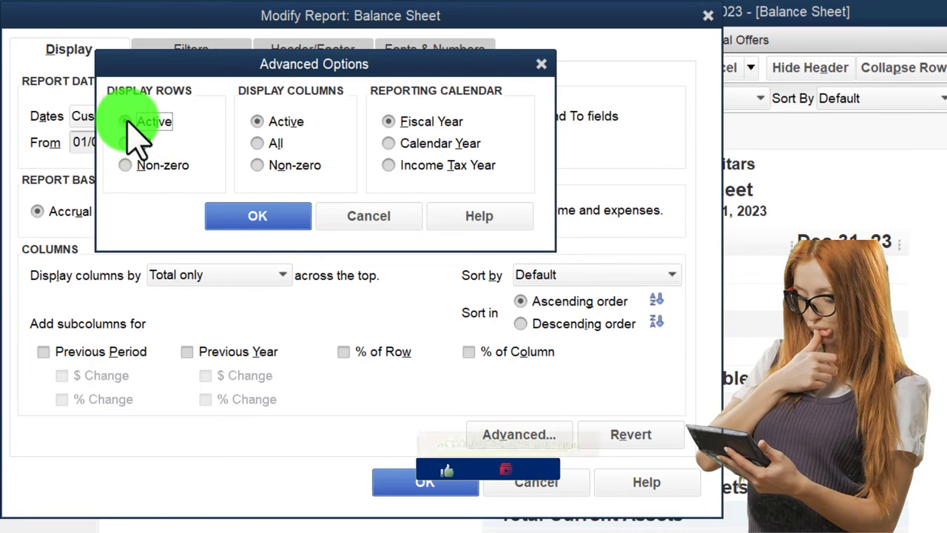
click(258, 216)
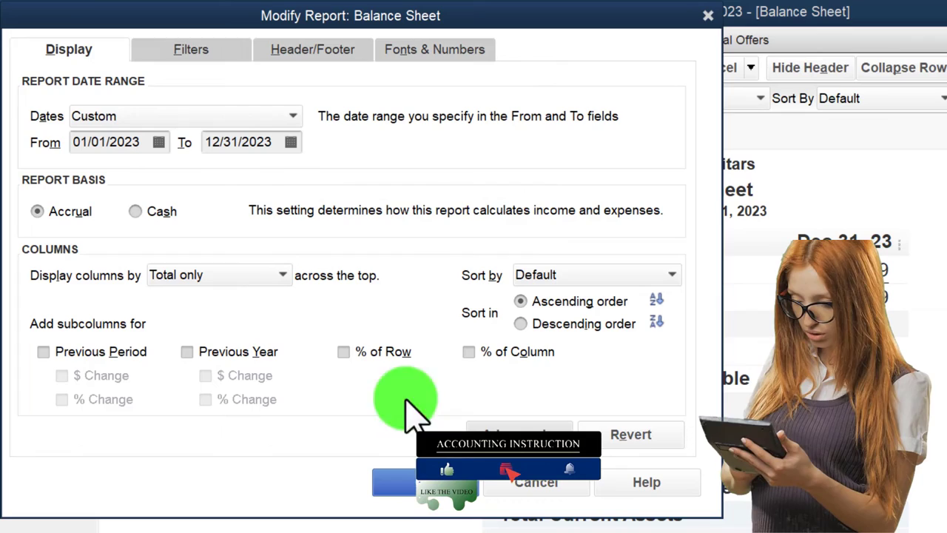
click(443, 490)
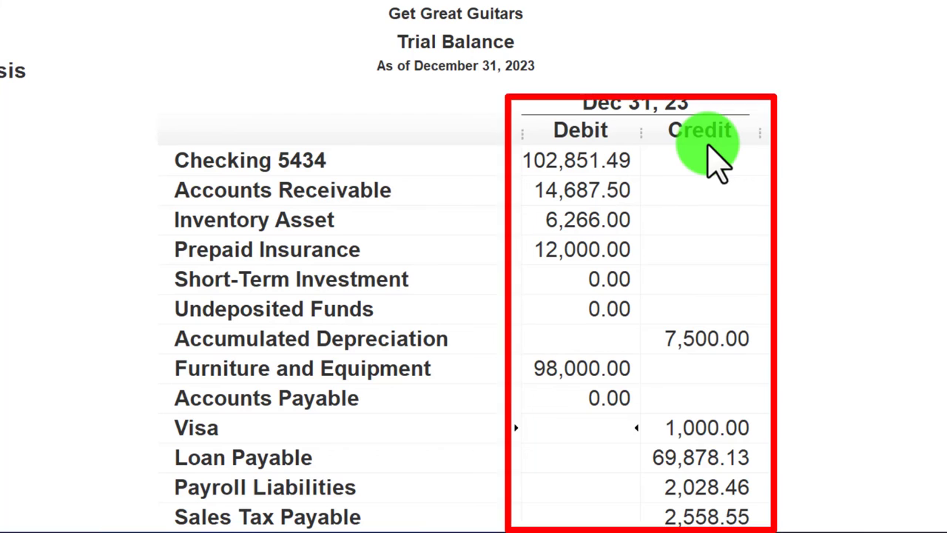
scroll(714, 159, down, 3)
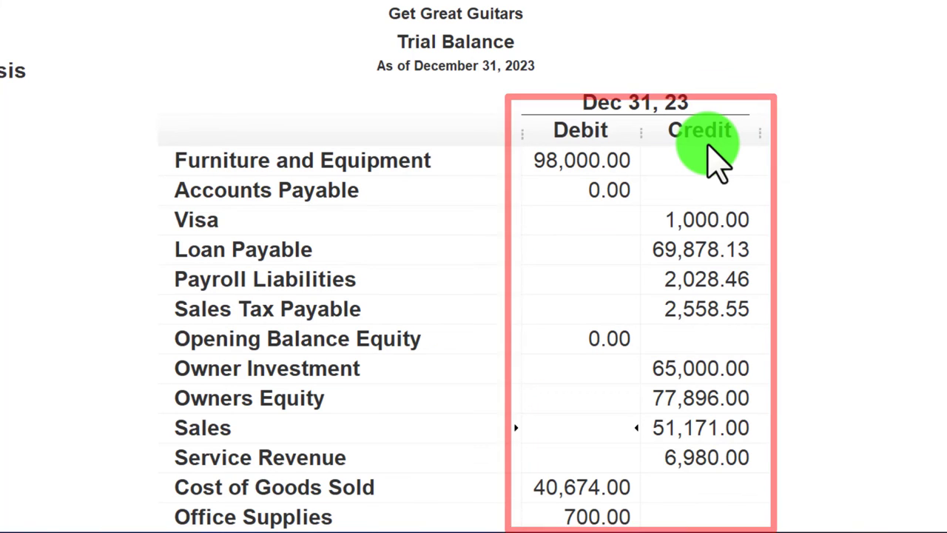
scroll(715, 159, down, 3)
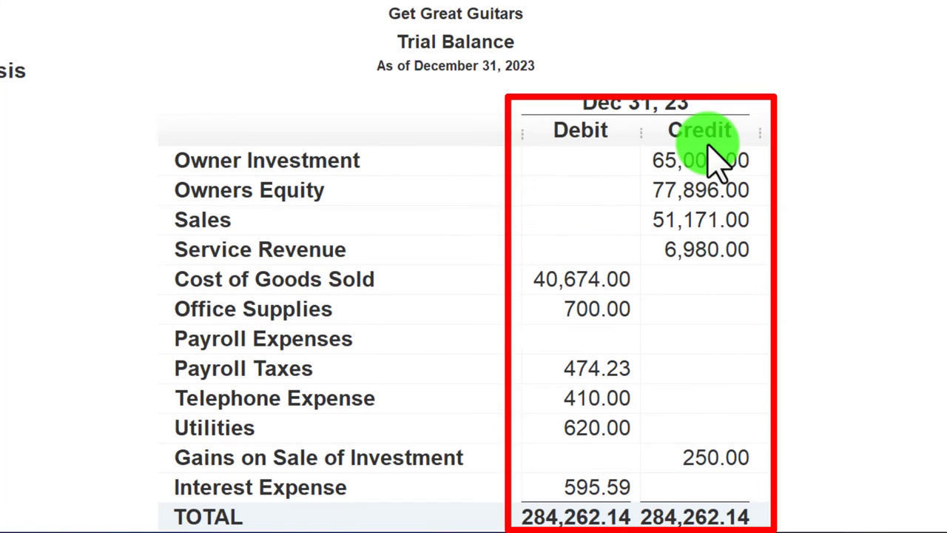